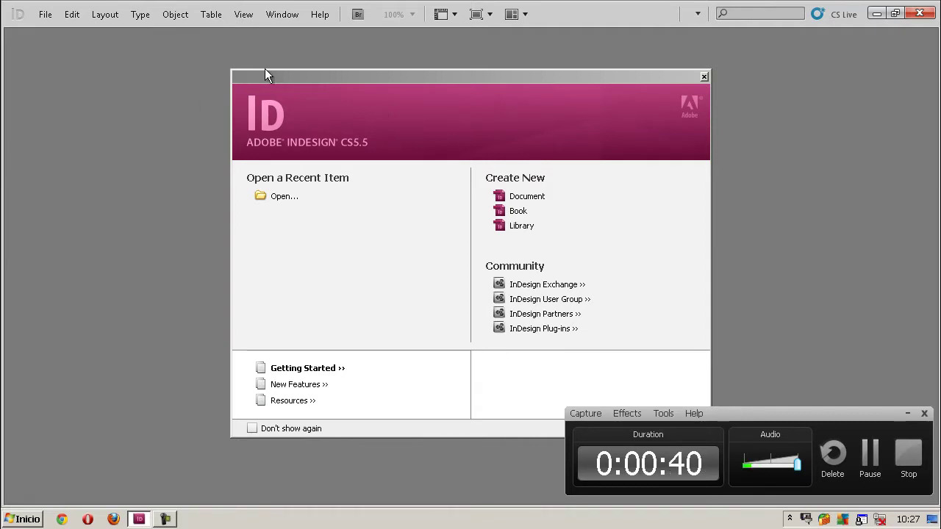
# - Start a new Print-intent facing-pages document with 24 pages, beginning at page 1
pyautogui.click(323, 75)
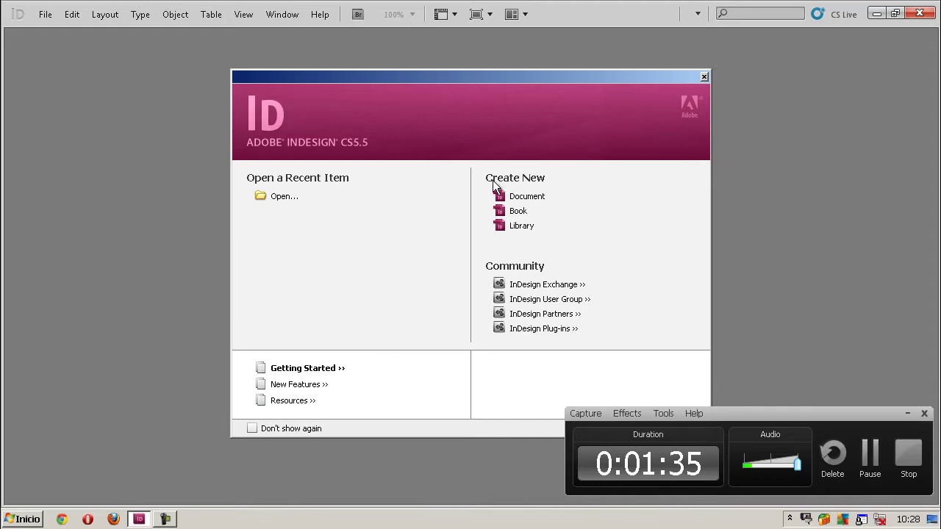
pyautogui.click(535, 197)
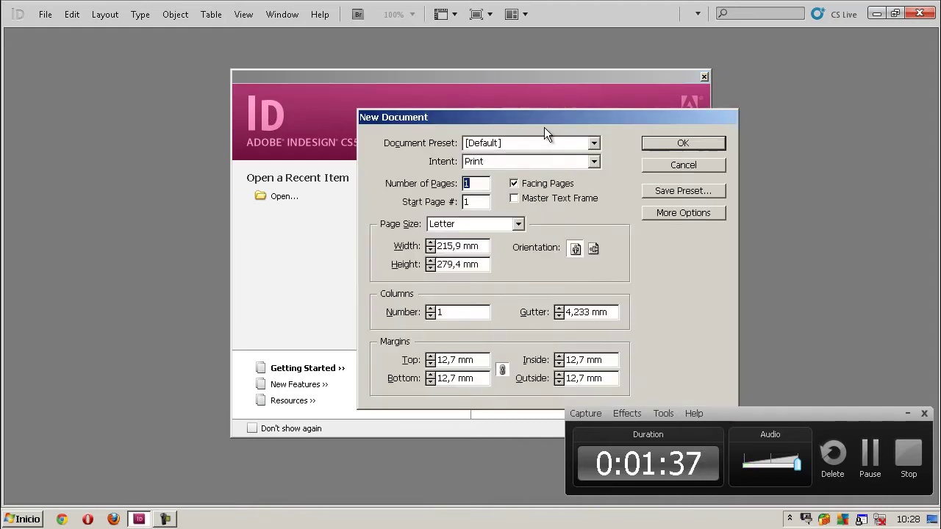
pyautogui.moveTo(542, 116); pyautogui.dragTo(488, 95)
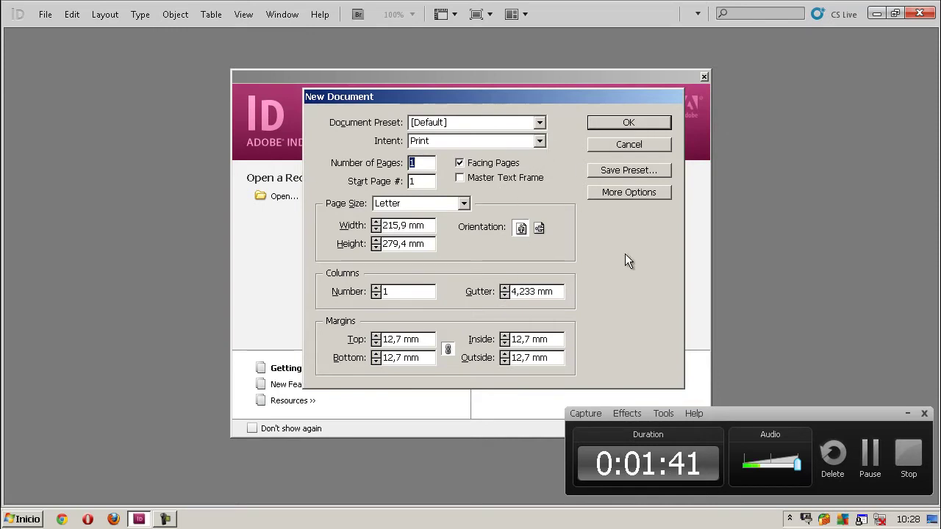
pyautogui.click(462, 125)
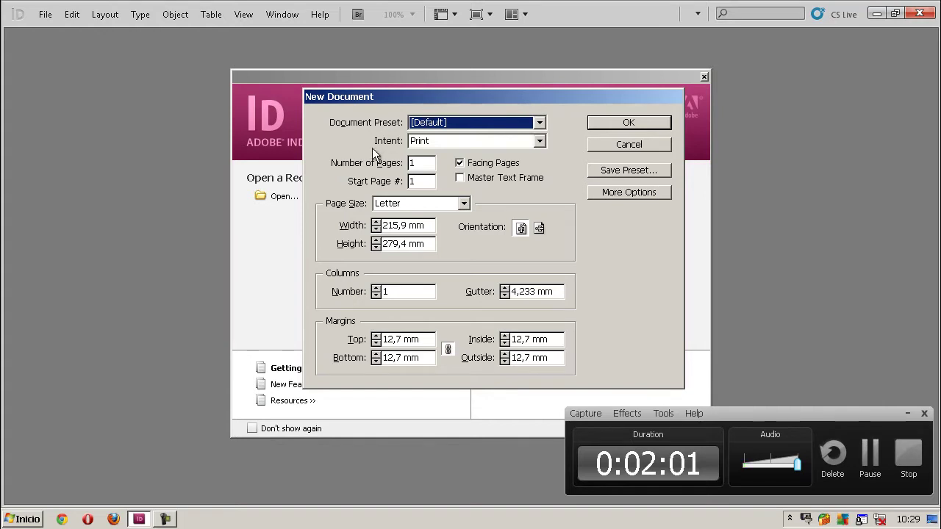
pyautogui.click(426, 142)
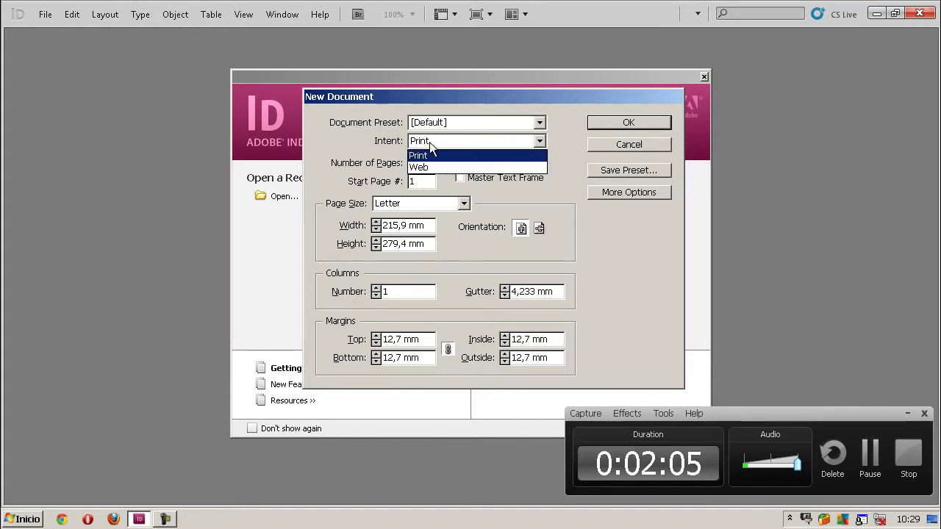
pyautogui.click(425, 155)
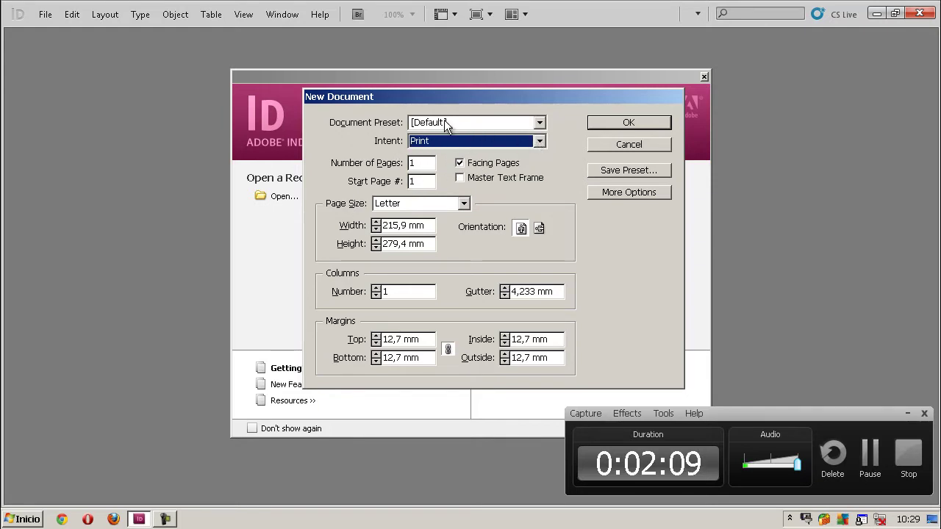
pyautogui.doubleClick(415, 164)
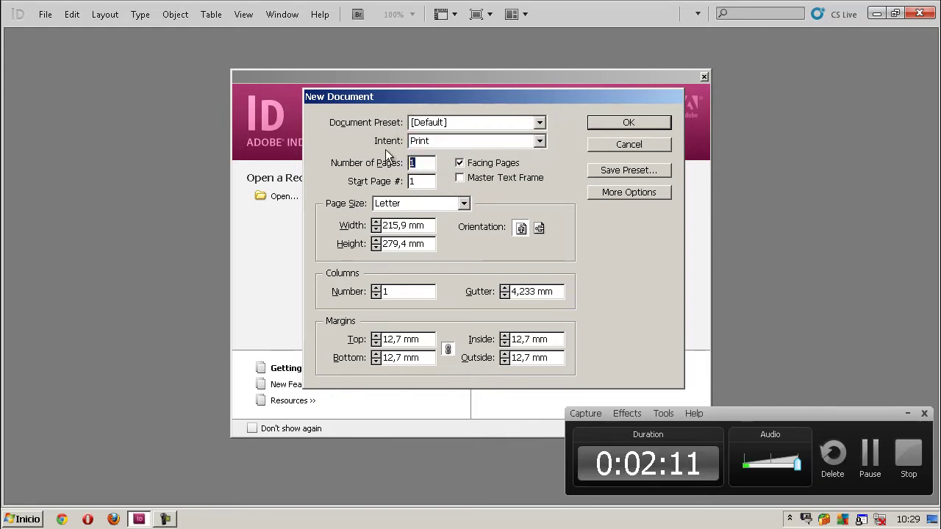
pyautogui.write('24')
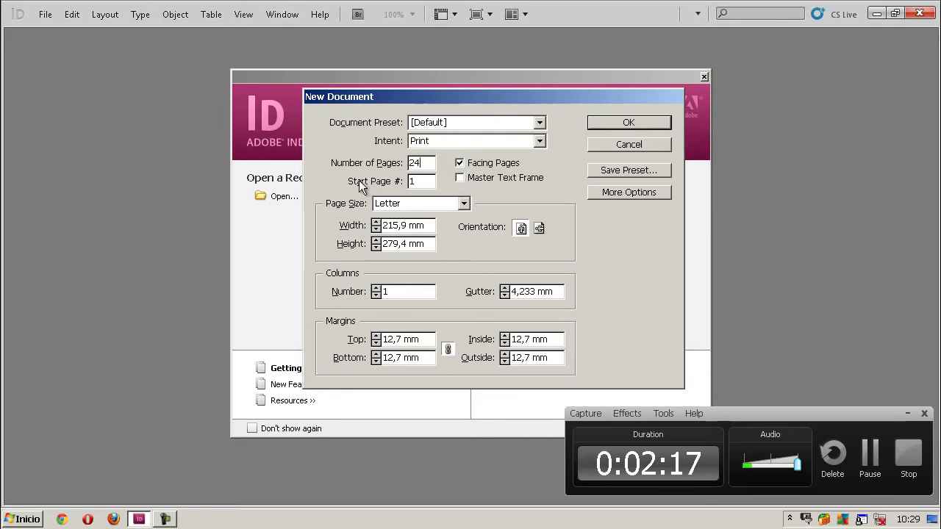
pyautogui.click(416, 183)
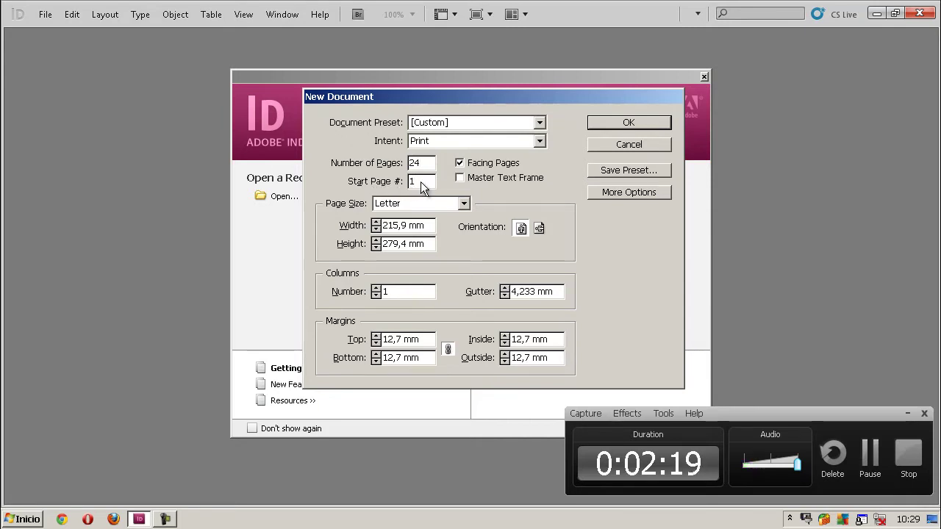
pyautogui.doubleClick(410, 184)
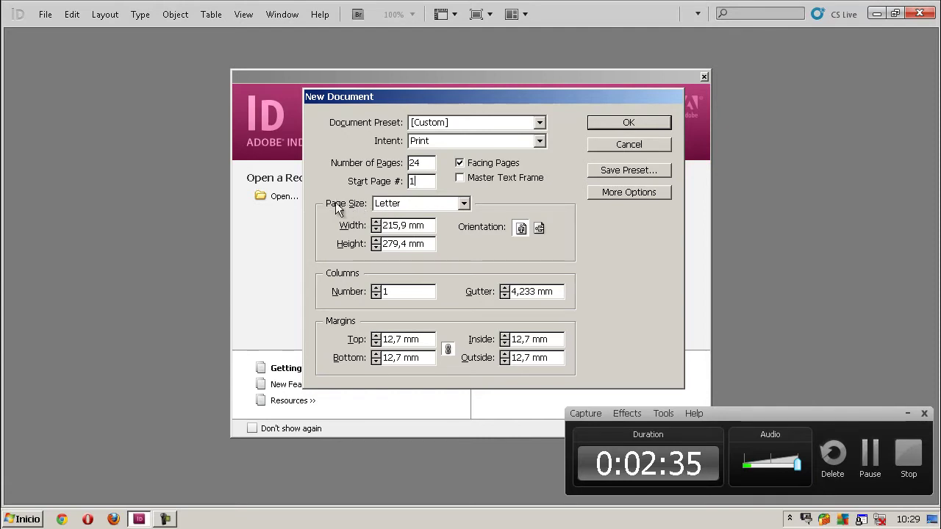
# - Set the page size to A4 and create the 24-page document
pyautogui.click(428, 206)
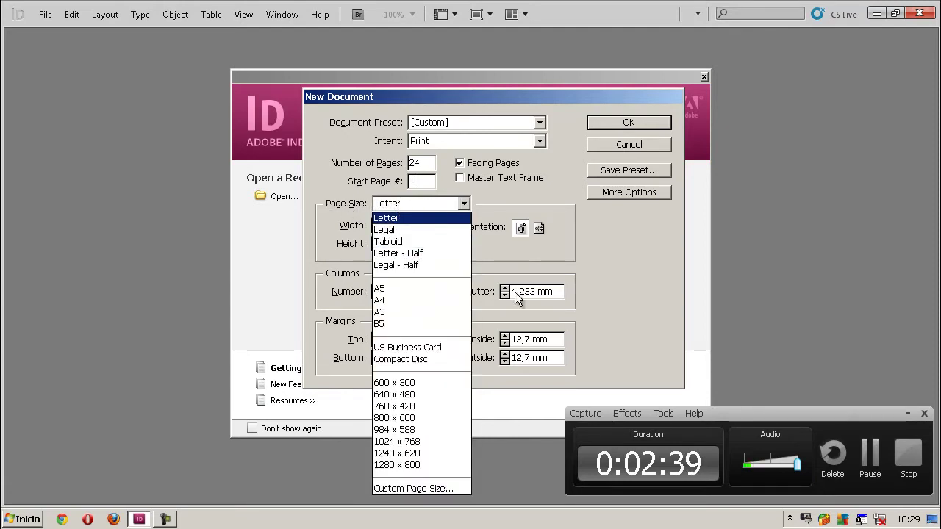
pyautogui.click(419, 300)
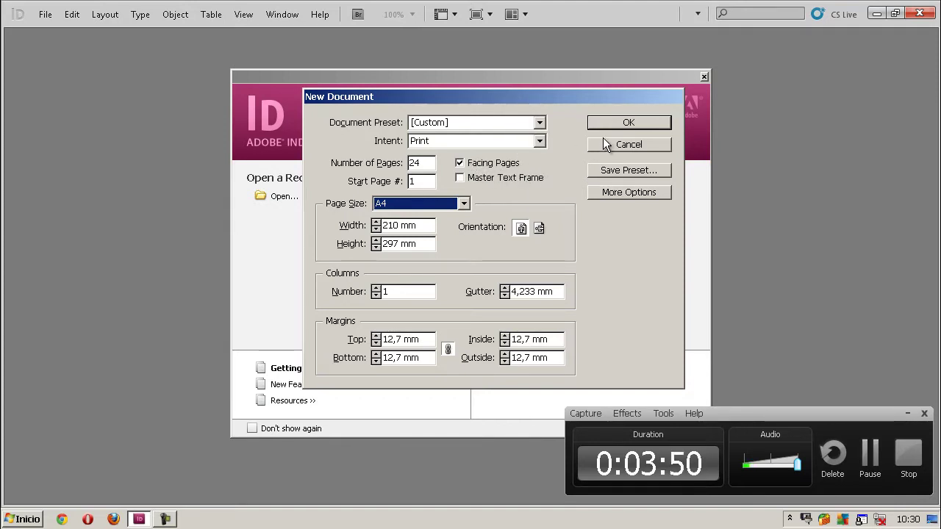
pyautogui.click(637, 123)
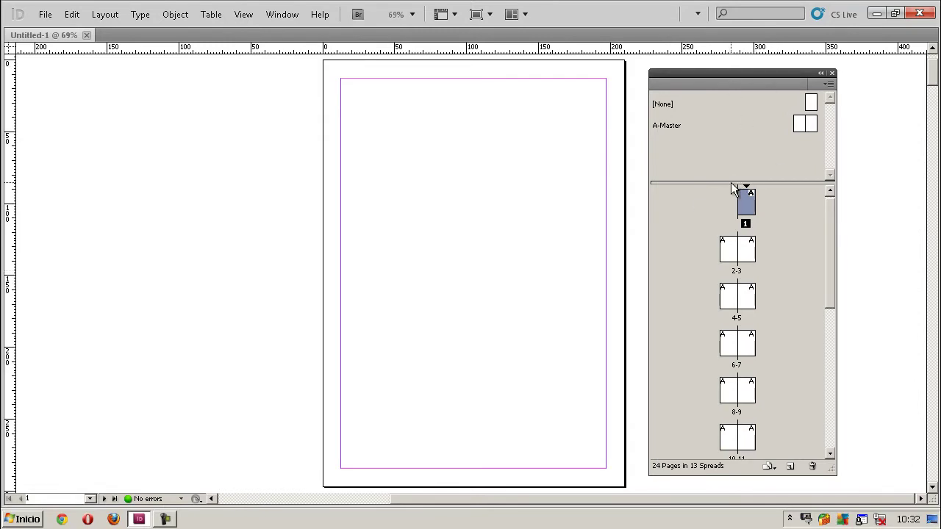
# - Enlarge the Pages panel thumbnail area and scroll through all 13 spreads
pyautogui.moveTo(731, 184); pyautogui.dragTo(733, 170)
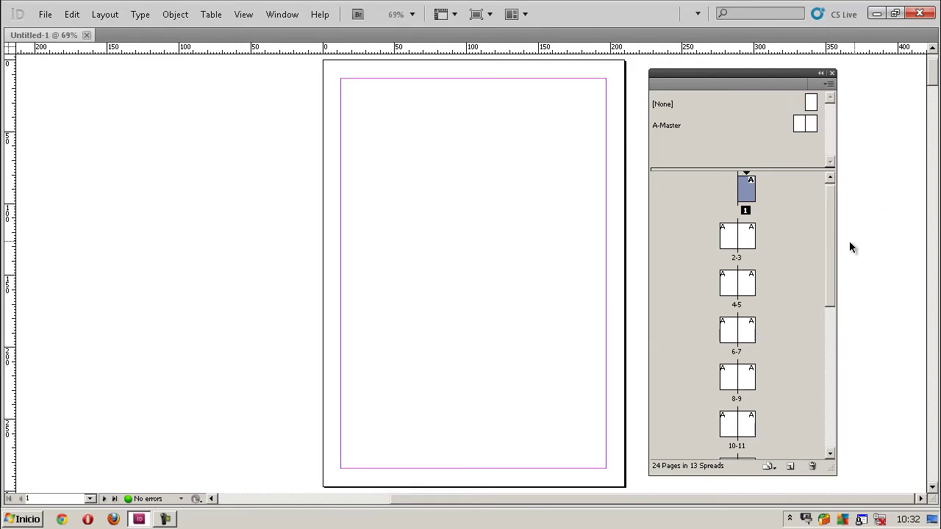
pyautogui.moveTo(832, 250)
pyautogui.mouseDown()
pyautogui.moveTo(830, 397)
pyautogui.moveTo(832, 300)
pyautogui.moveTo(813, 125)
pyautogui.mouseUp()
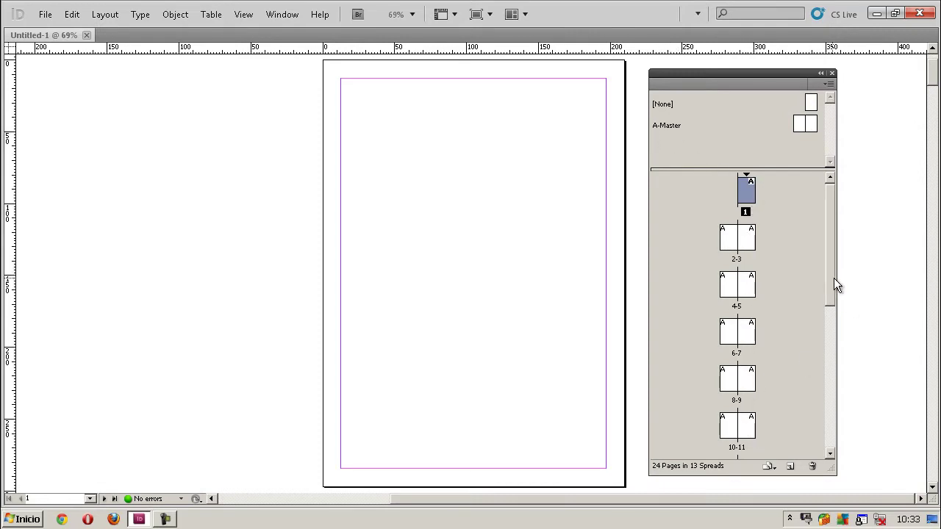
pyautogui.moveTo(829, 286); pyautogui.dragTo(845, 411)
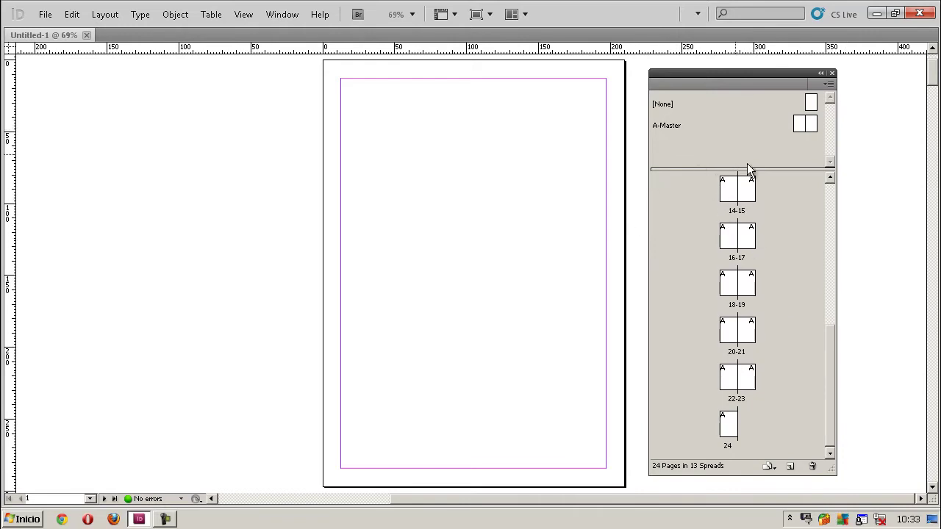
# - Open the A-Master spread, float the Tools panel, and draw a text frame on the right page
pyautogui.click(831, 193)
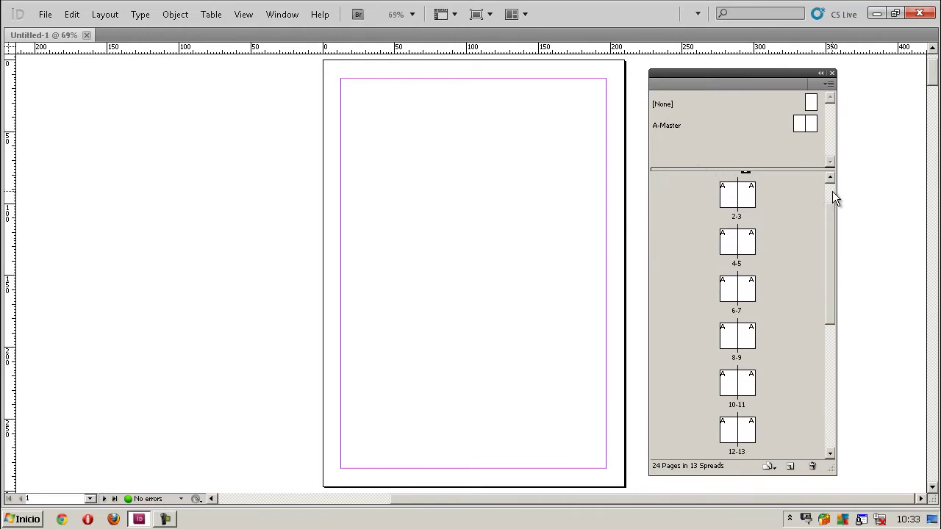
pyautogui.click(810, 123)
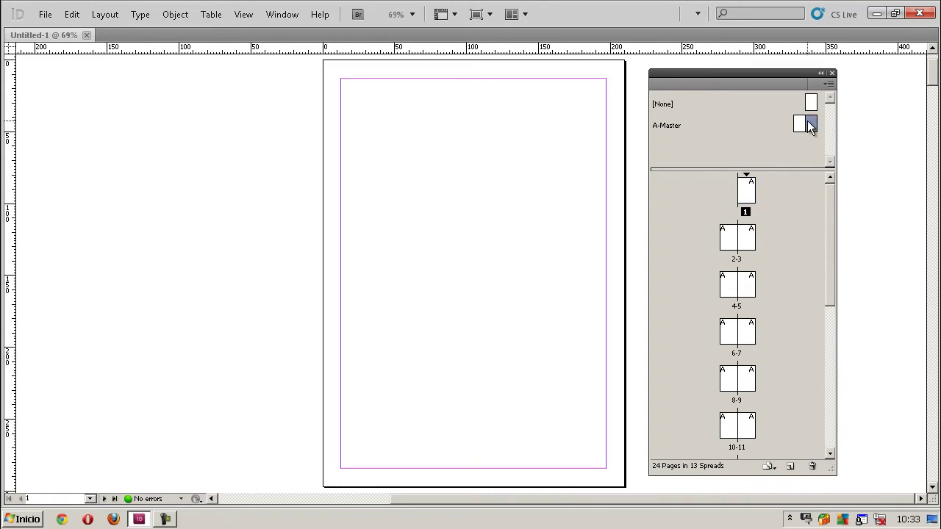
pyautogui.doubleClick(810, 124)
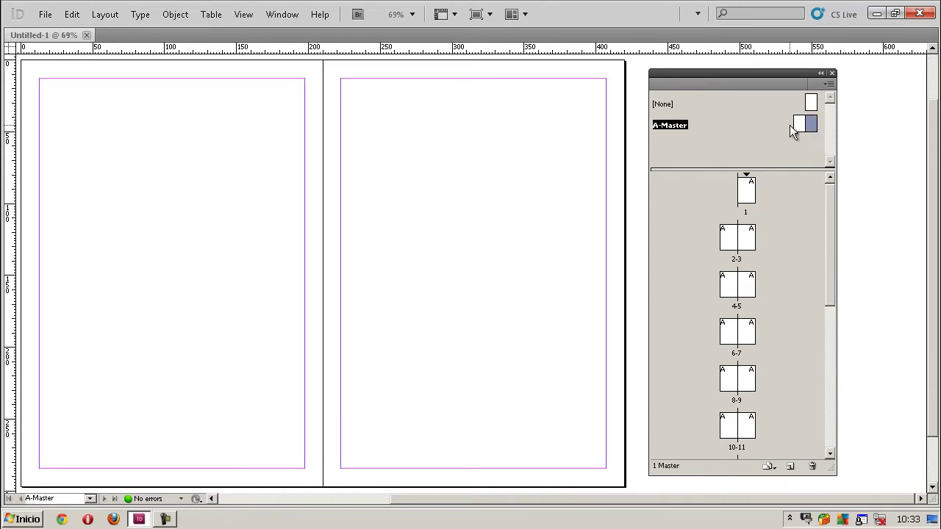
pyautogui.click(282, 15)
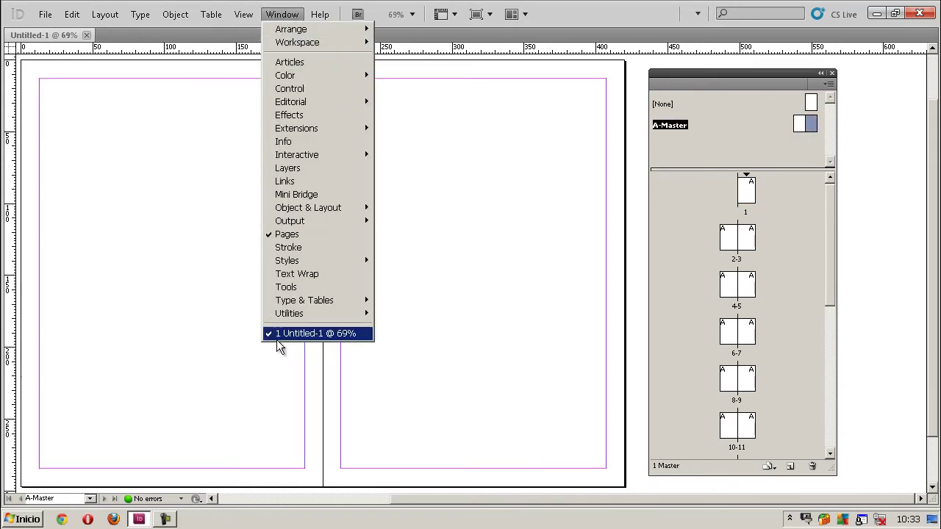
pyautogui.click(288, 287)
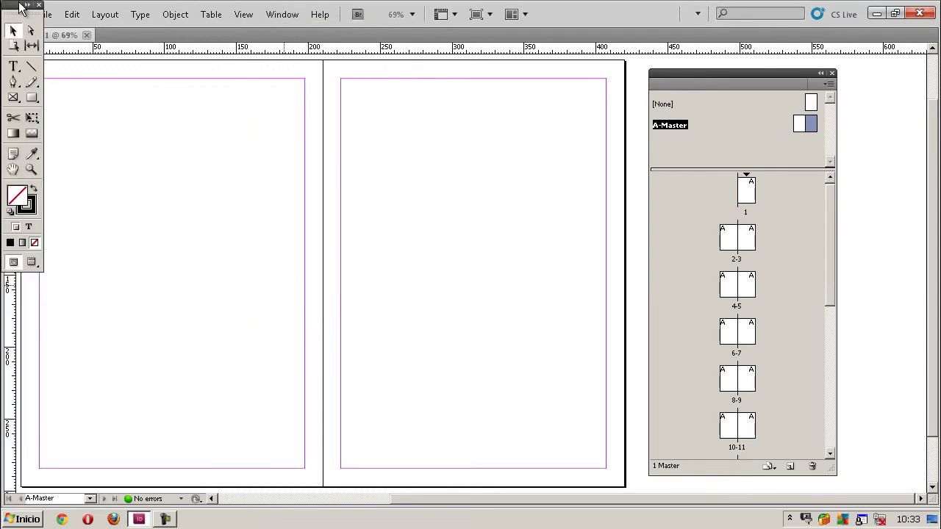
pyautogui.moveTo(15, 27)
pyautogui.mouseDown()
pyautogui.moveTo(195, 99)
pyautogui.moveTo(452, 100)
pyautogui.moveTo(209, 98)
pyautogui.mouseUp()
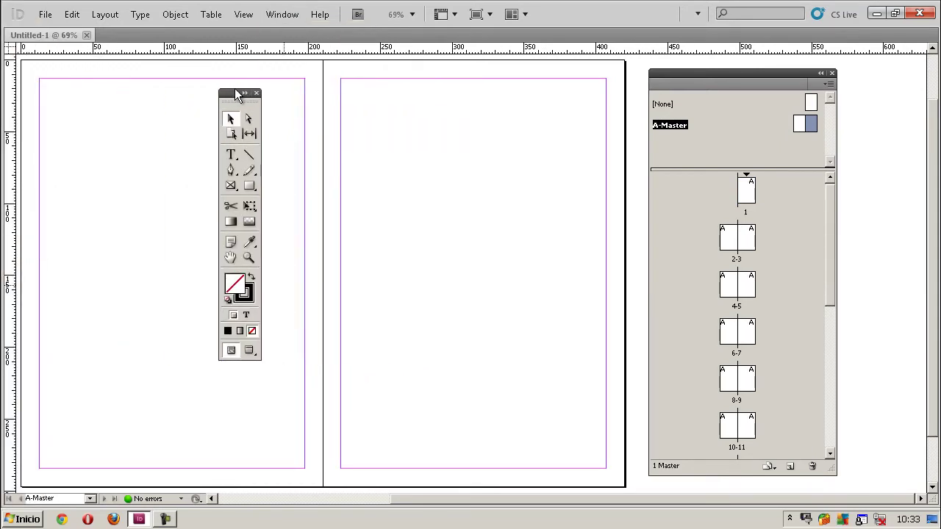
pyautogui.click(214, 153)
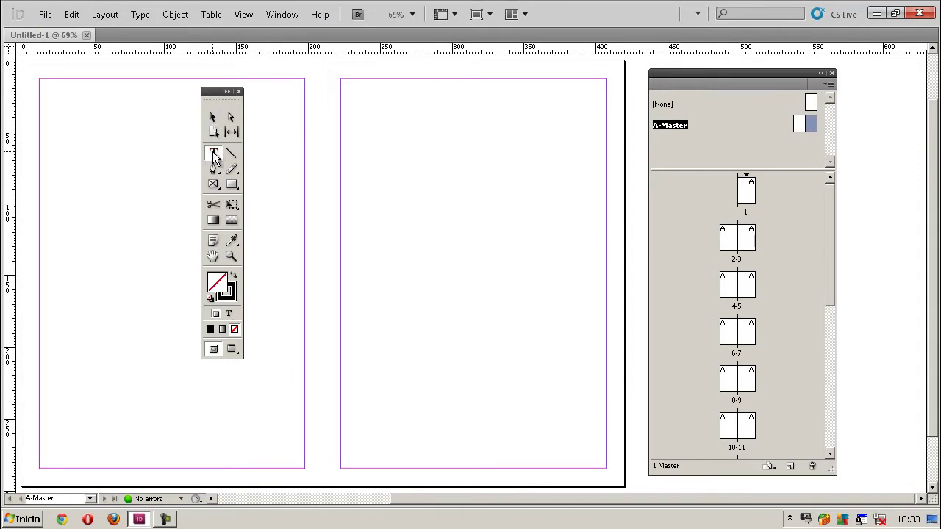
pyautogui.moveTo(340, 190); pyautogui.dragTo(604, 473)
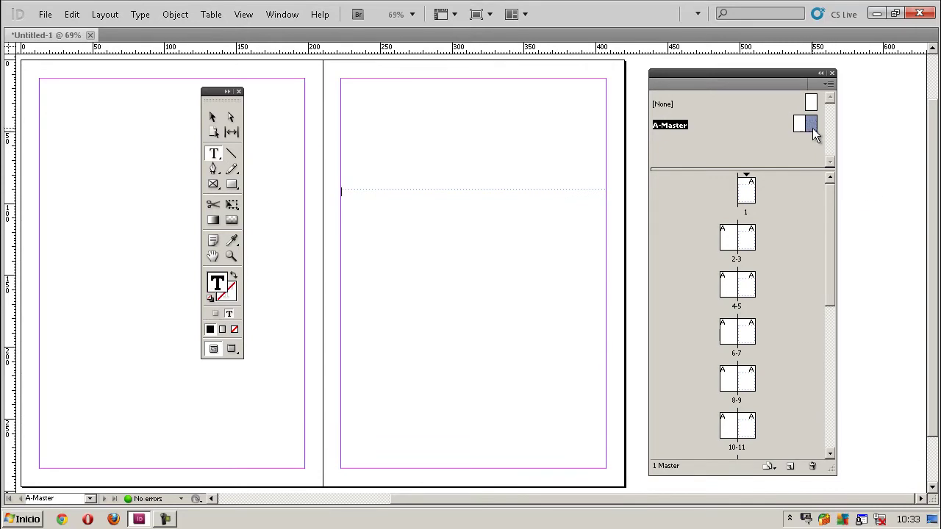
# - Step through pages 1 to 11 to view the master frame, then return to A-Master
pyautogui.doubleClick(745, 192)
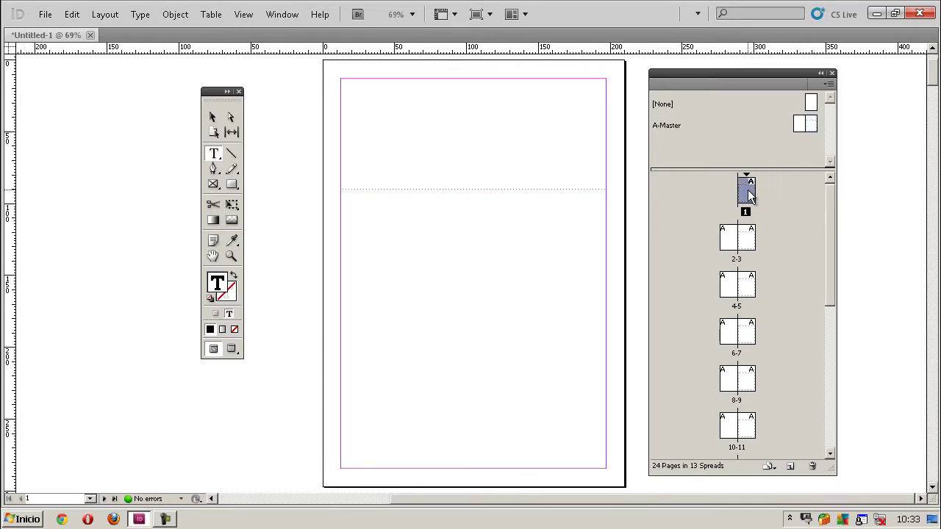
pyautogui.doubleClick(747, 241)
pyautogui.click(748, 293)
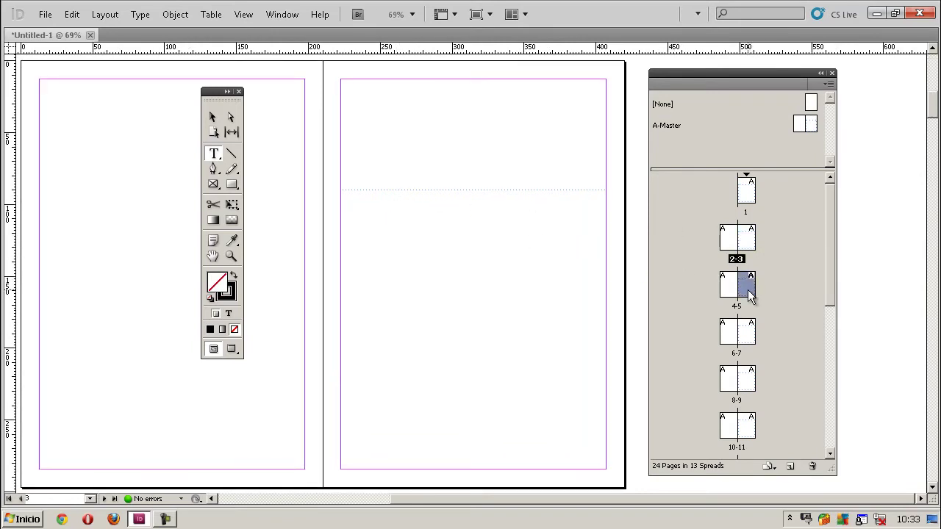
pyautogui.doubleClick(745, 332)
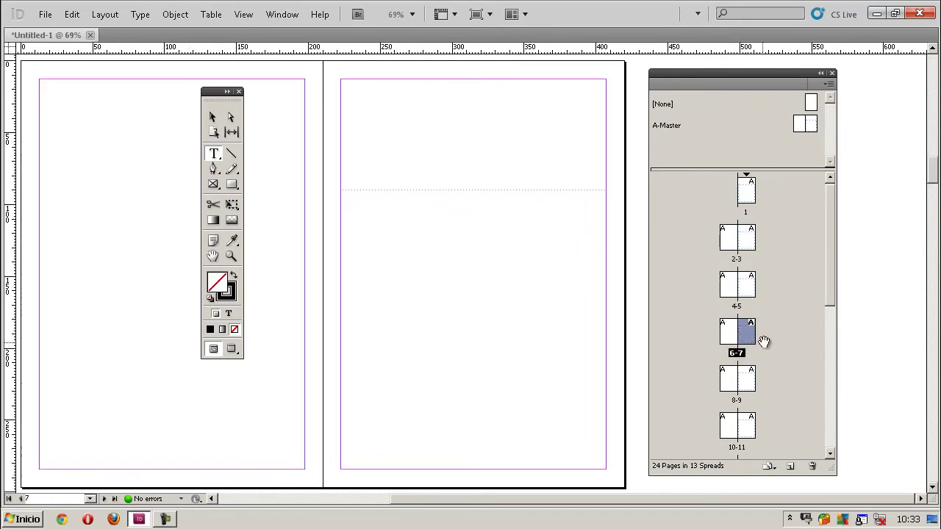
pyautogui.doubleClick(749, 381)
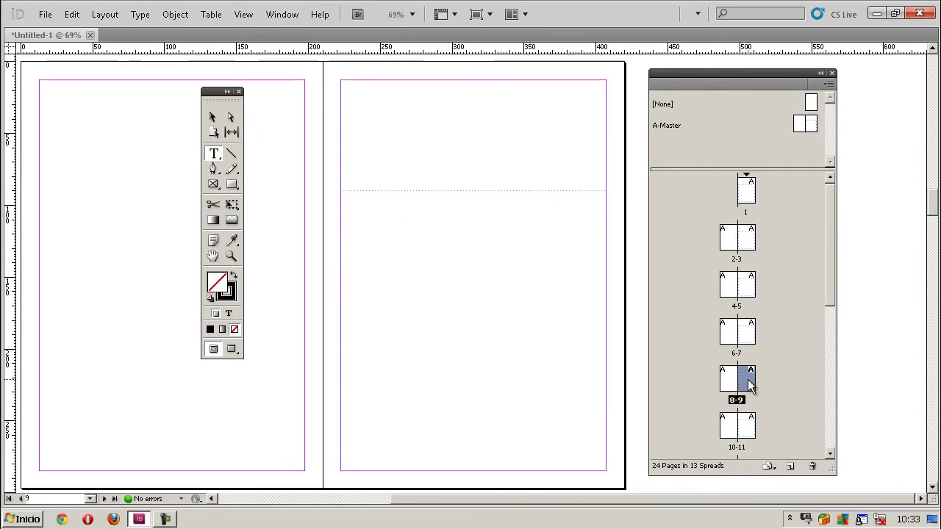
pyautogui.click(749, 427)
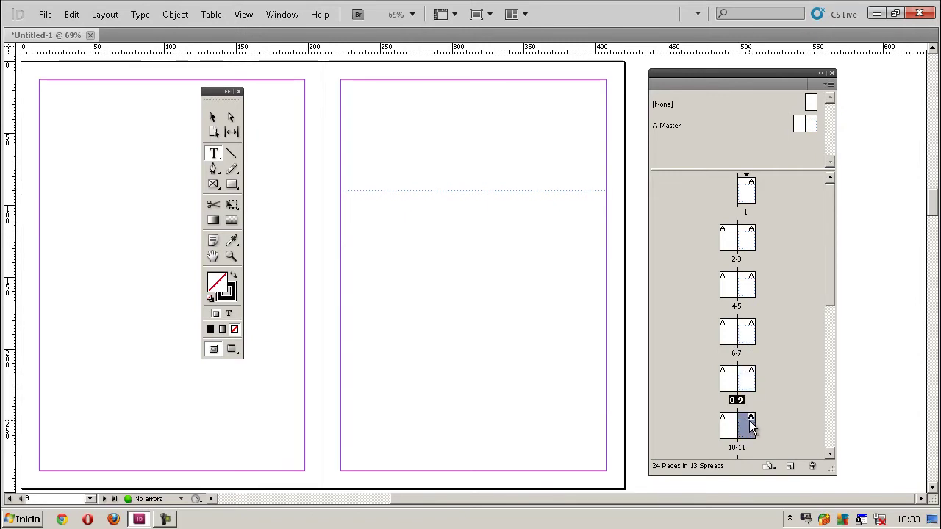
pyautogui.doubleClick(809, 123)
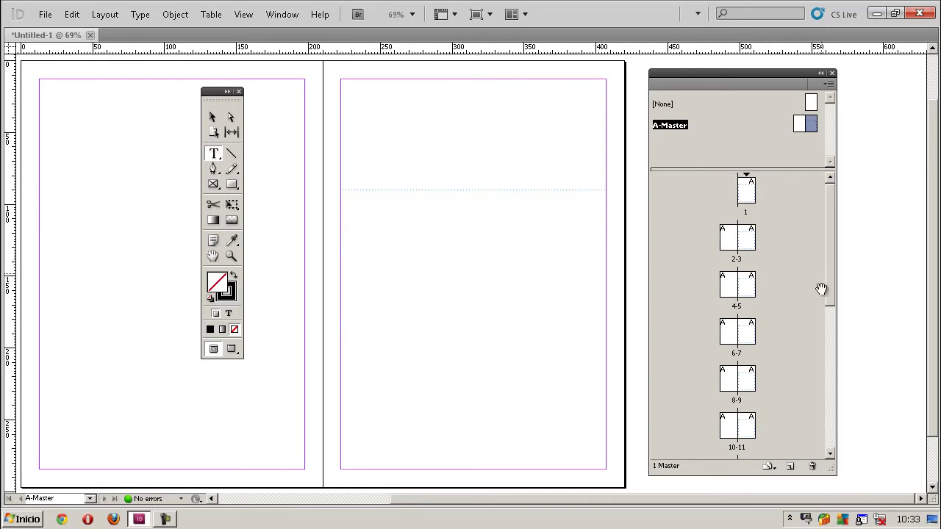
# - Fill the A-Master right-page frame with placeholder text and check pages in the list
pyautogui.click(351, 201)
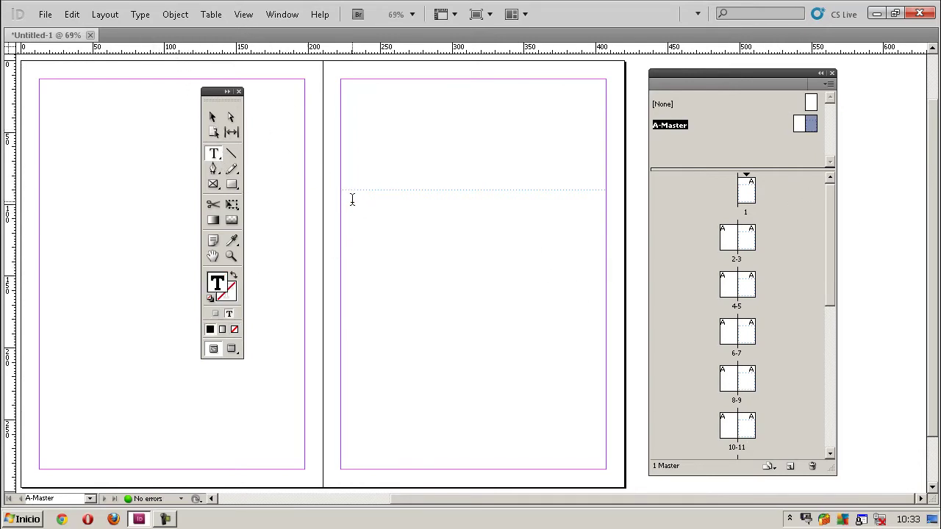
pyautogui.click(140, 15)
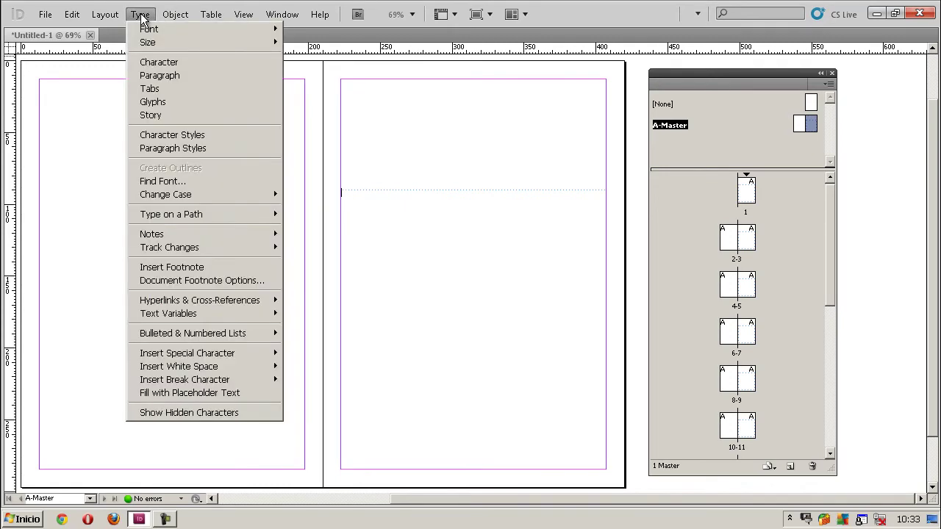
pyautogui.click(202, 391)
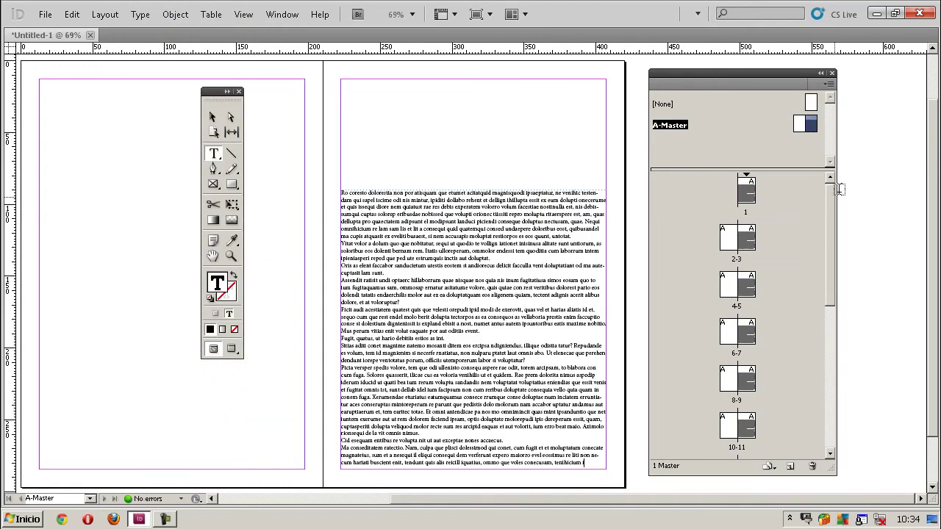
pyautogui.moveTo(716, 220); pyautogui.dragTo(757, 288)
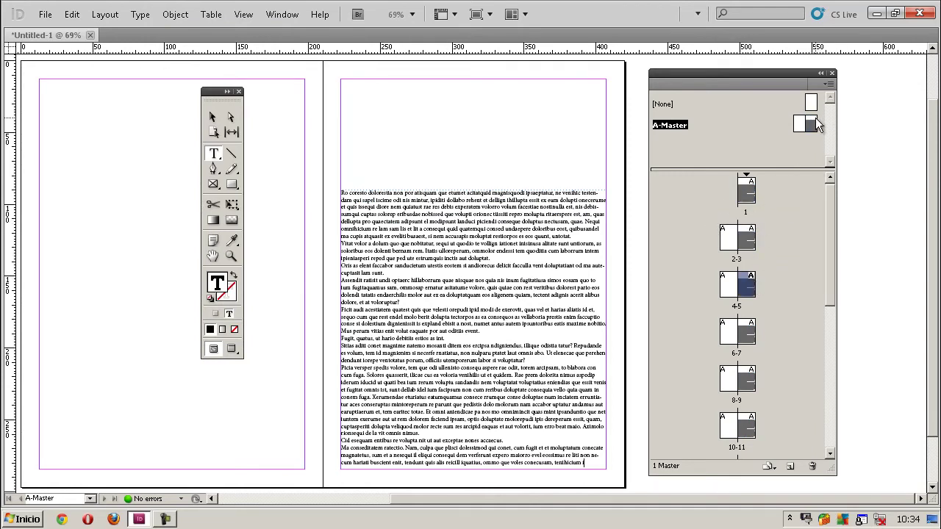
pyautogui.click(745, 244)
pyautogui.click(751, 285)
pyautogui.click(746, 335)
pyautogui.click(746, 379)
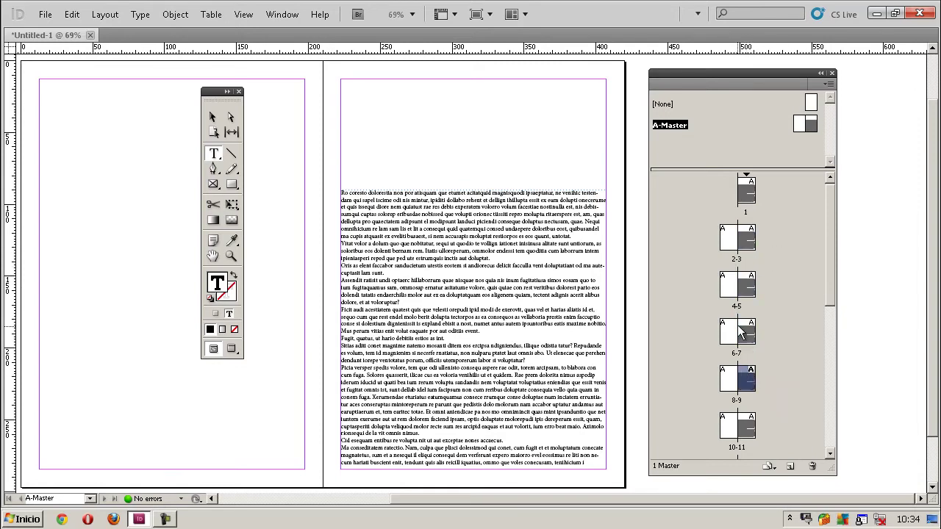
pyautogui.click(746, 332)
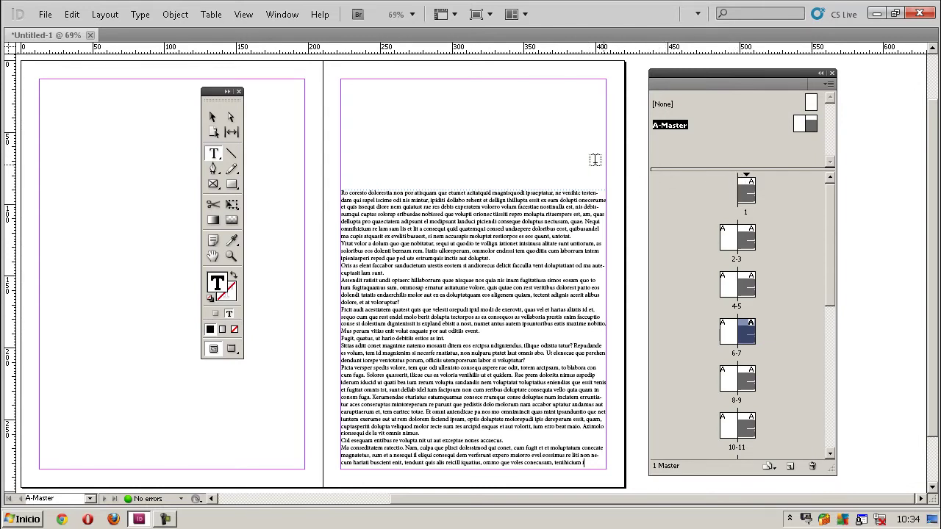
# - Undo the placeholder fill, reopen A-Master and select its empty frame, accidentally tilting it
pyautogui.click(72, 14)
pyautogui.click(91, 30)
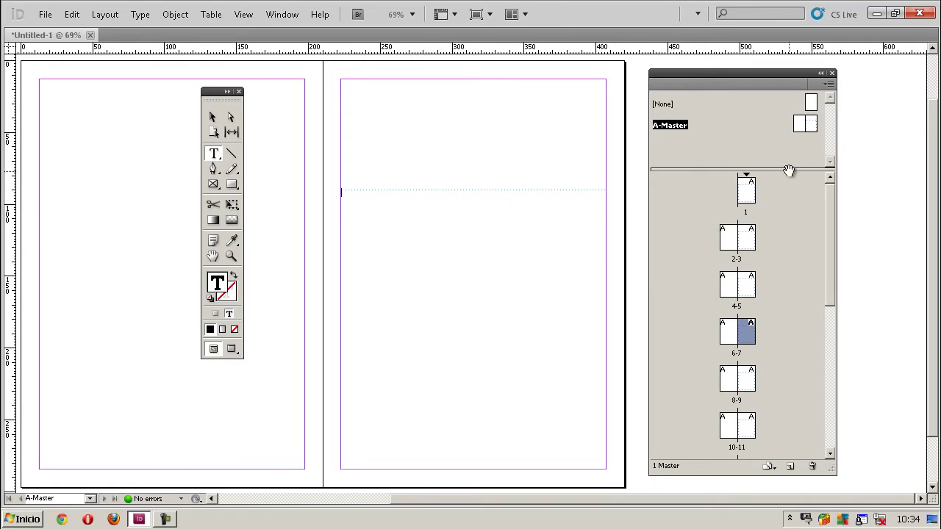
pyautogui.click(810, 125)
pyautogui.doubleClick(811, 125)
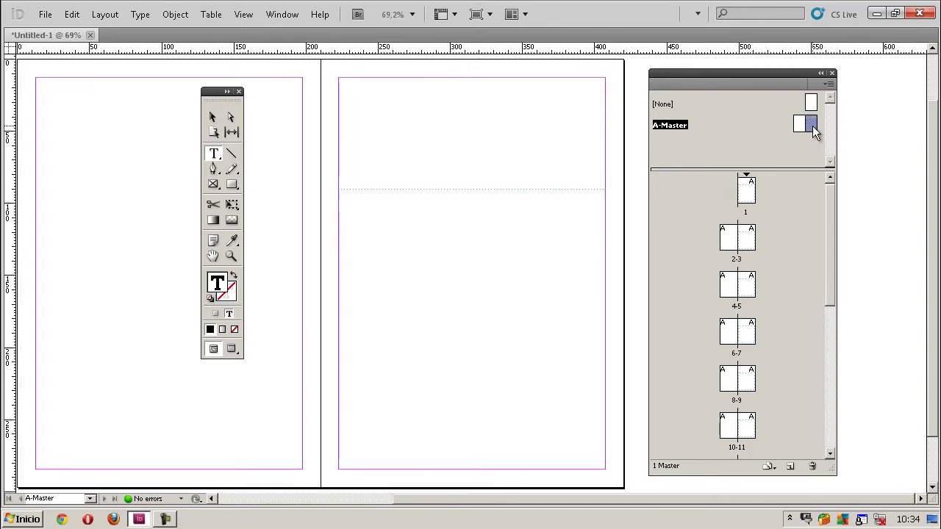
pyautogui.click(212, 117)
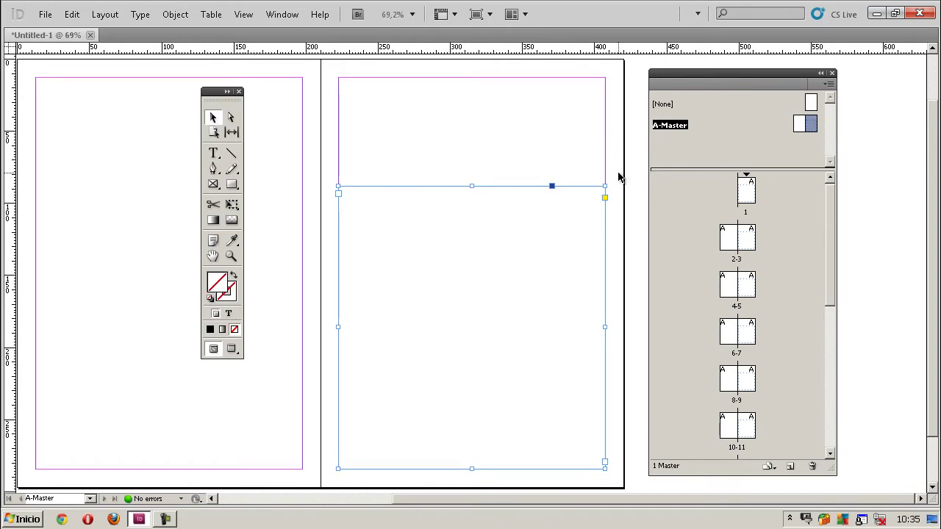
pyautogui.moveTo(607, 183); pyautogui.dragTo(625, 195)
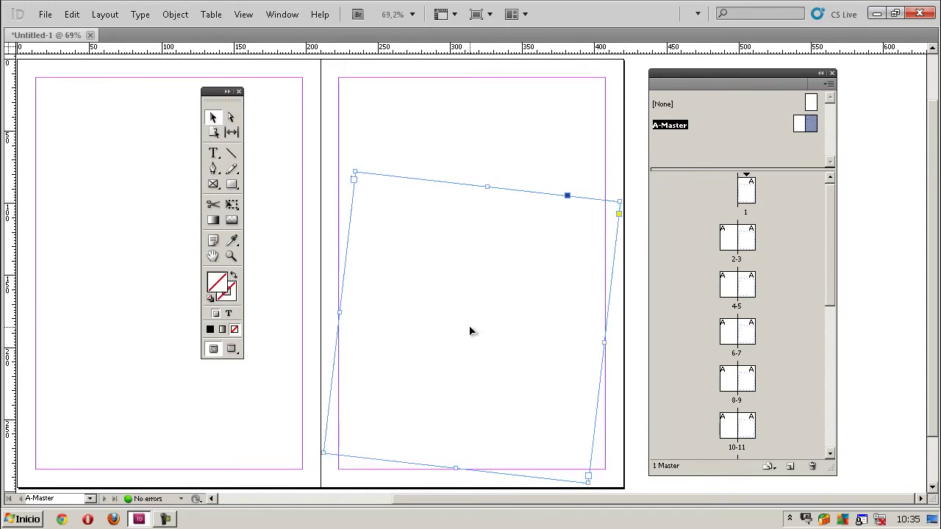
# - Undo the frame rotation and go to the pages 2–3 spread
pyautogui.click(71, 14)
pyautogui.click(88, 30)
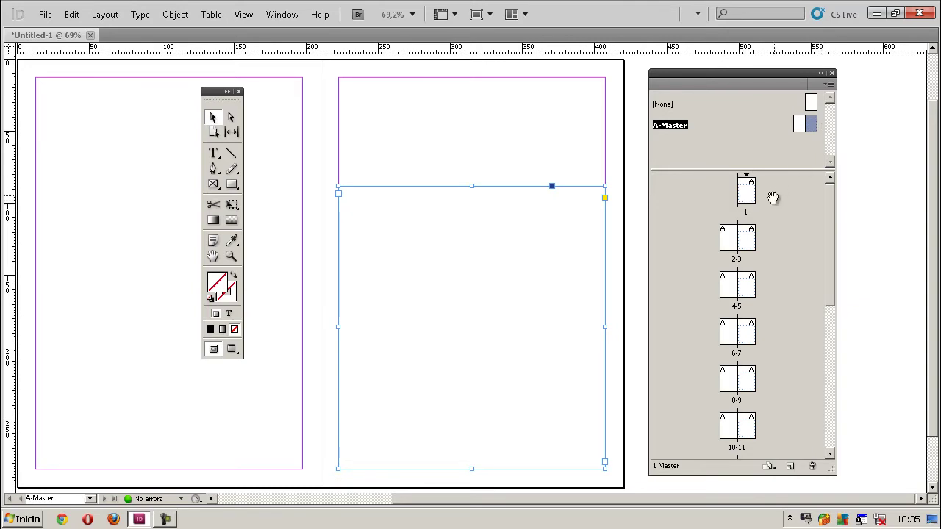
pyautogui.click(748, 242)
pyautogui.doubleClick(748, 243)
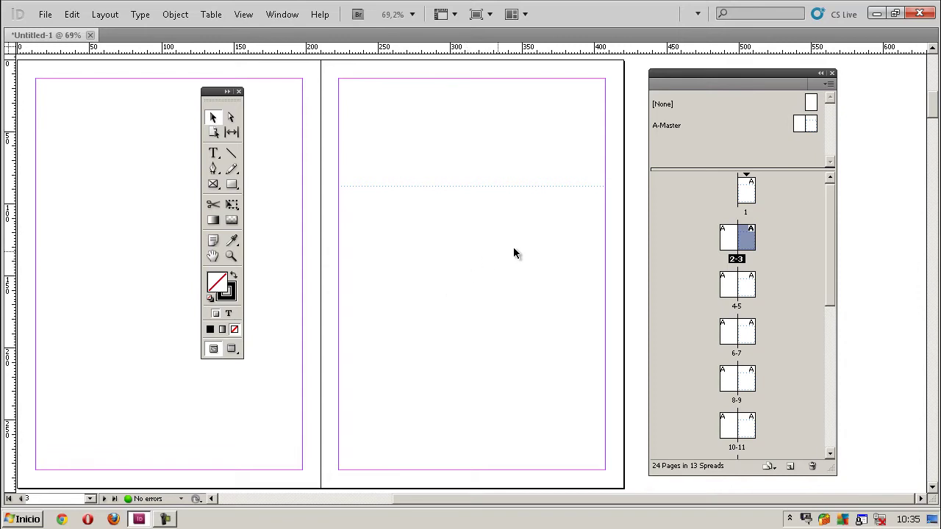
# - On spread 4–5, raise the page 5 frame's top edge near the margin, then reopen A-Master
pyautogui.doubleClick(747, 291)
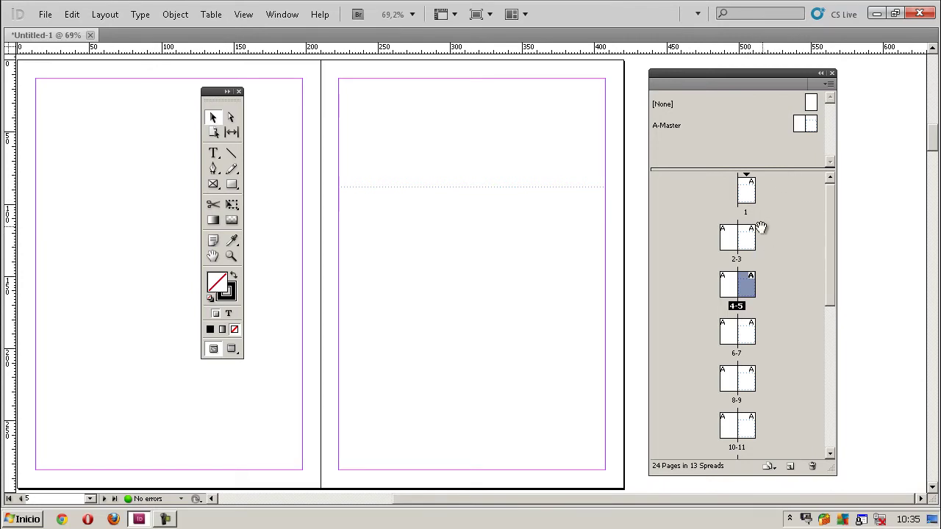
pyautogui.click(463, 212)
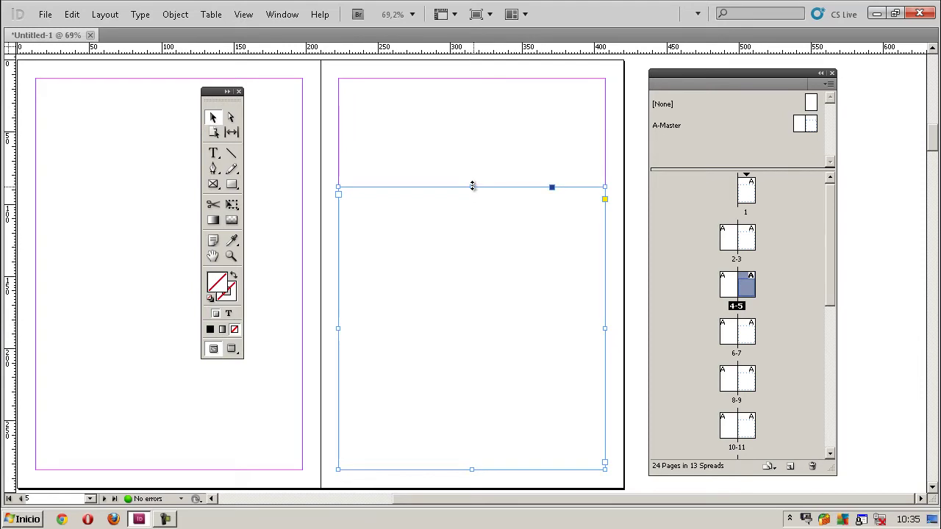
pyautogui.moveTo(474, 188); pyautogui.dragTo(485, 117)
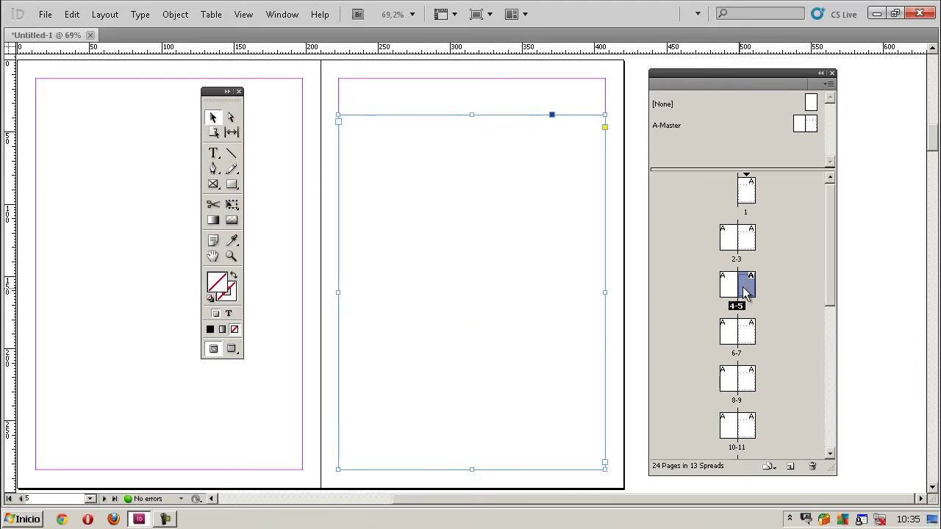
pyautogui.click(617, 218)
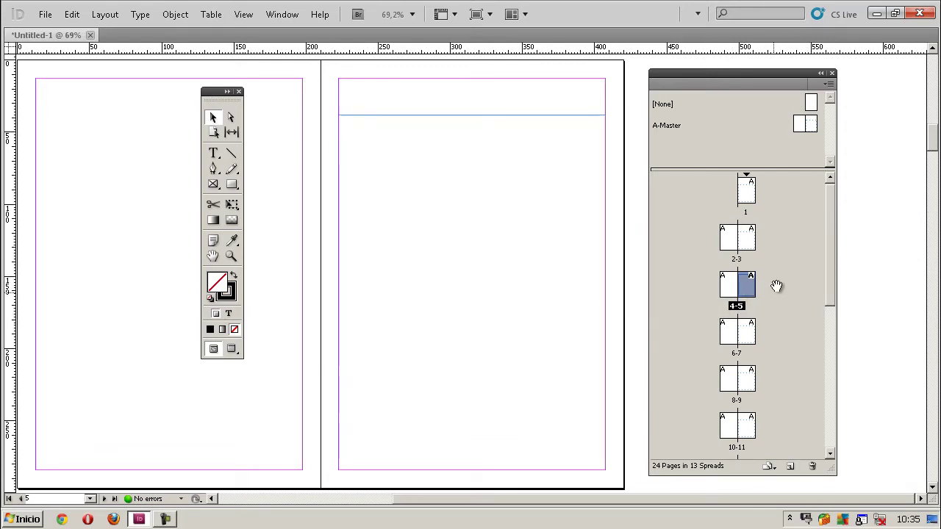
pyautogui.click(812, 126)
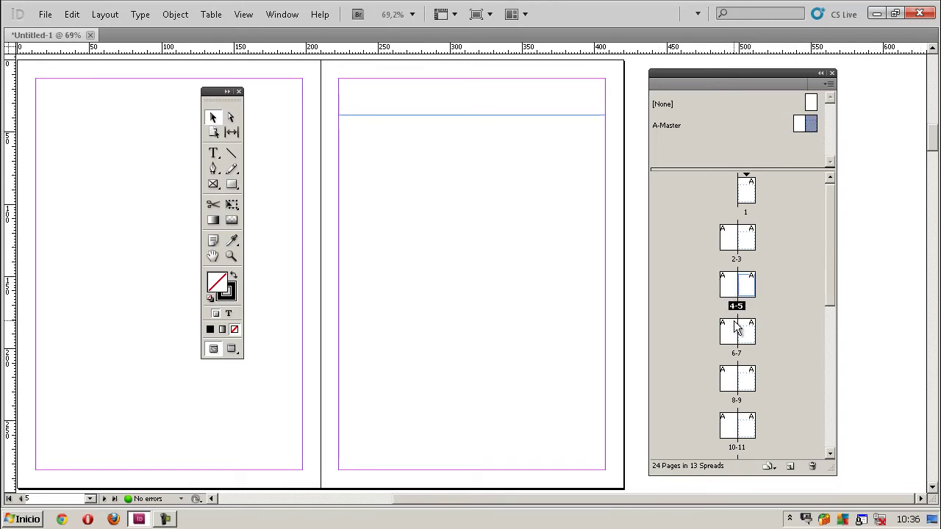
pyautogui.doubleClick(811, 125)
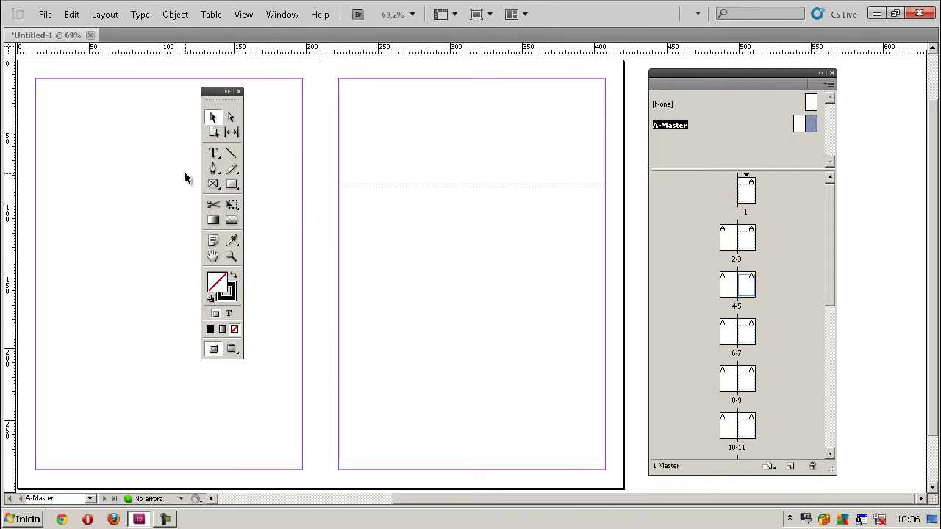
# - Draw text frames across the top right and bottom right of the A-Master right page
pyautogui.click(213, 153)
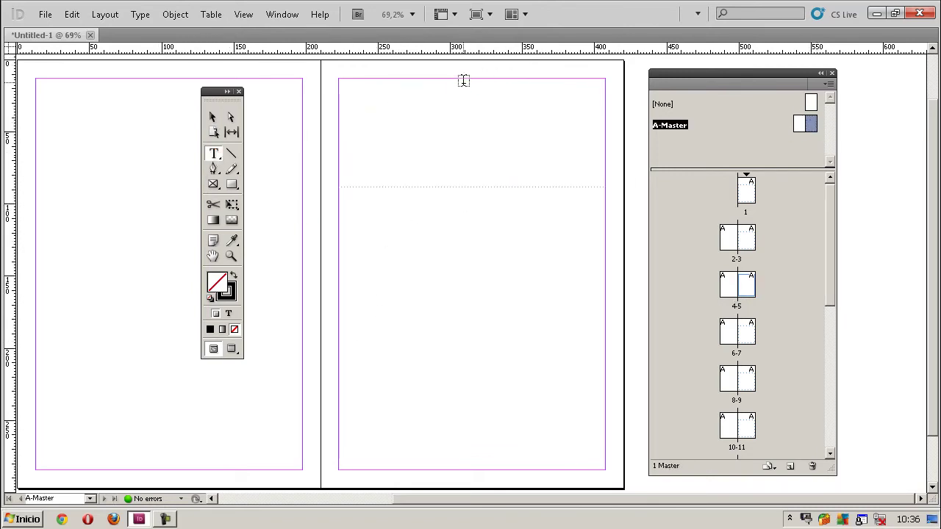
pyautogui.moveTo(463, 81); pyautogui.dragTo(614, 105)
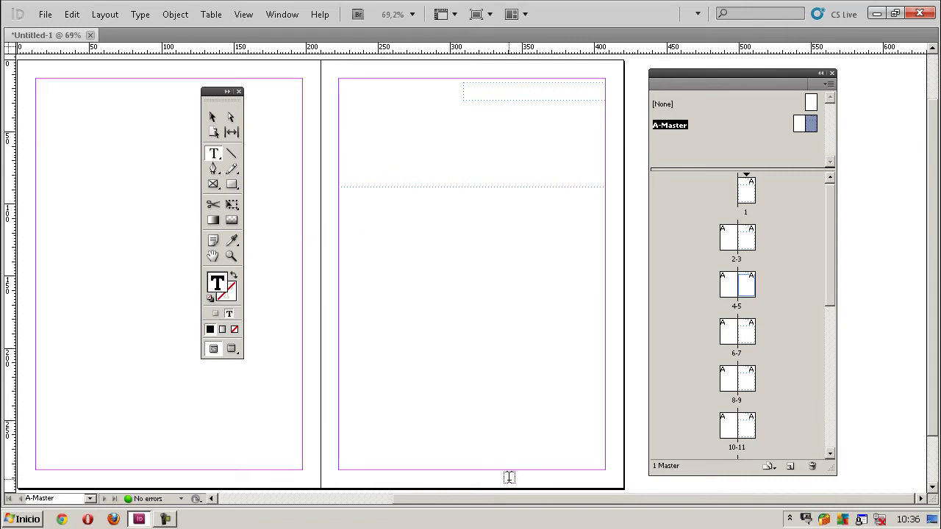
pyautogui.moveTo(508, 481)
pyautogui.mouseDown()
pyautogui.moveTo(520, 462)
pyautogui.moveTo(605, 462)
pyautogui.mouseUp()
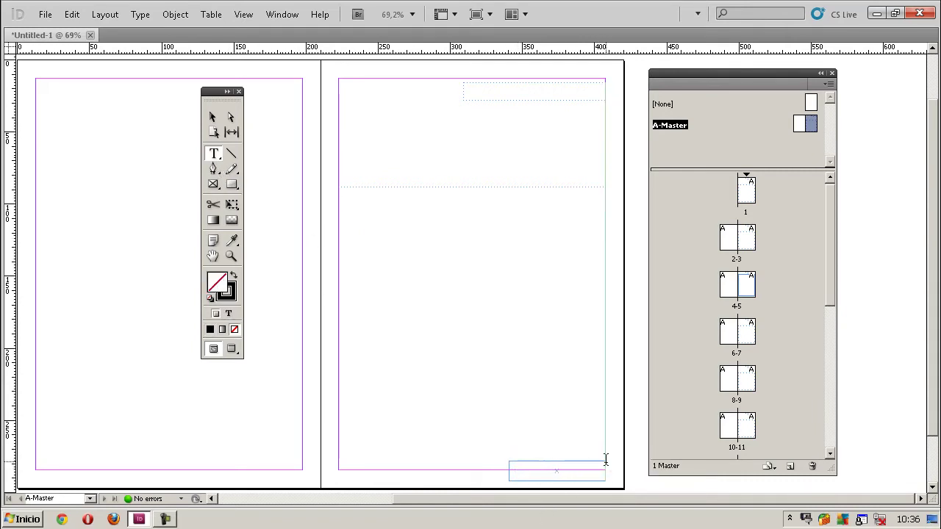
# - Scroll the Pages panel and go to the pages 14–15 spread
pyautogui.scroll(-3, 737, 331)
pyautogui.click(737, 391)
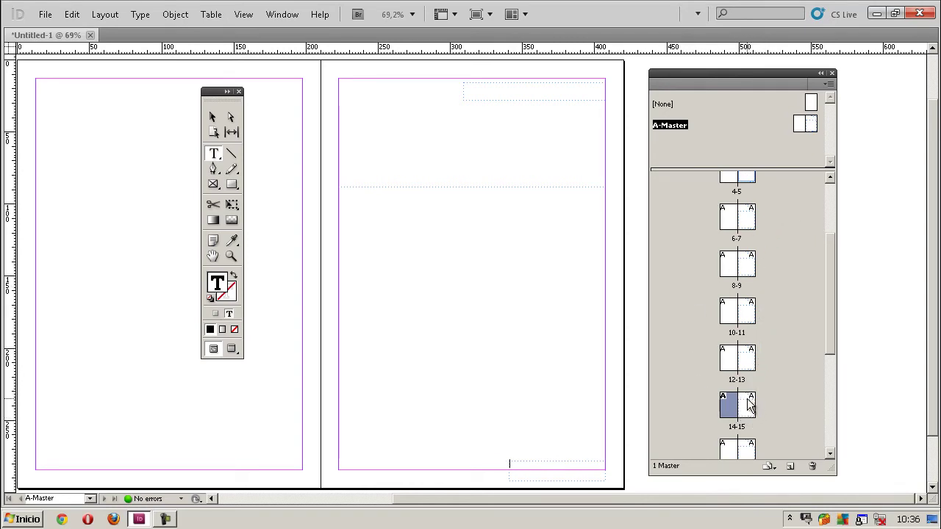
pyautogui.click(749, 406)
pyautogui.moveTo(748, 407); pyautogui.dragTo(754, 396)
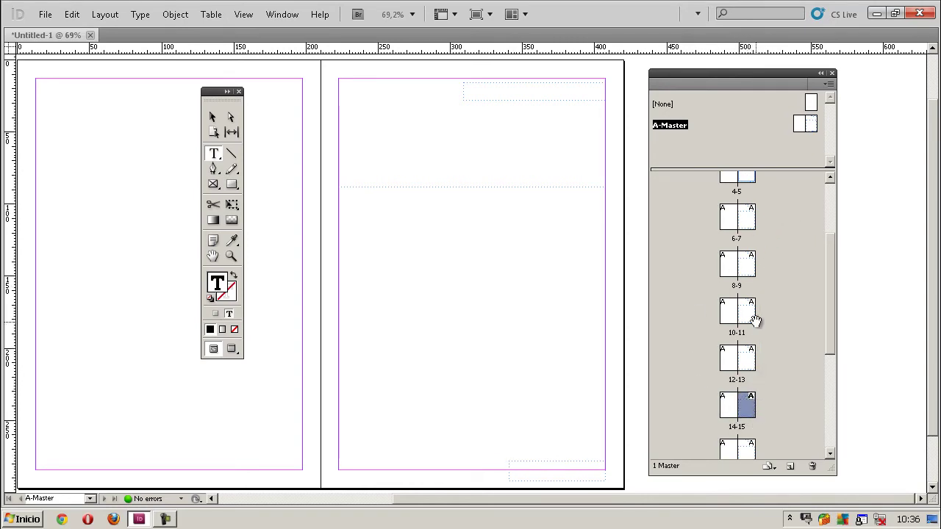
pyautogui.doubleClick(751, 408)
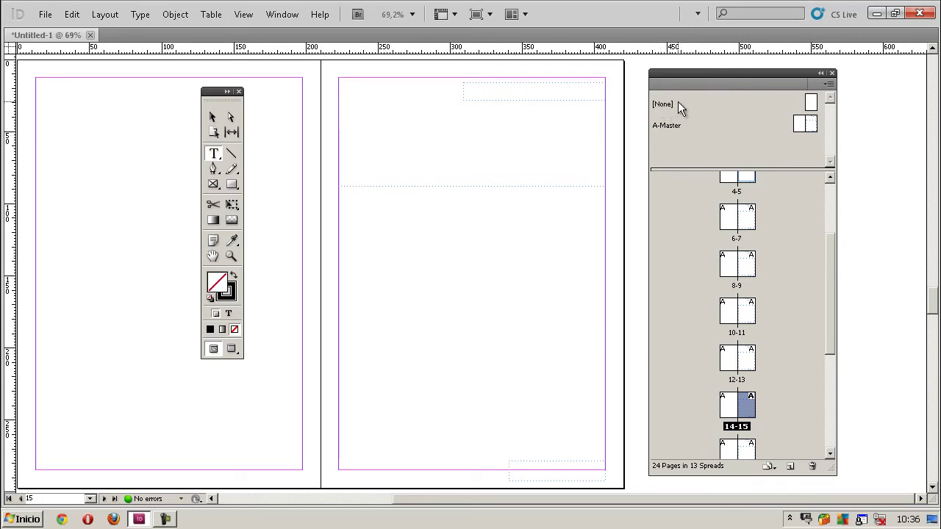
# - Apply the [None] master to page 15
pyautogui.click(811, 105)
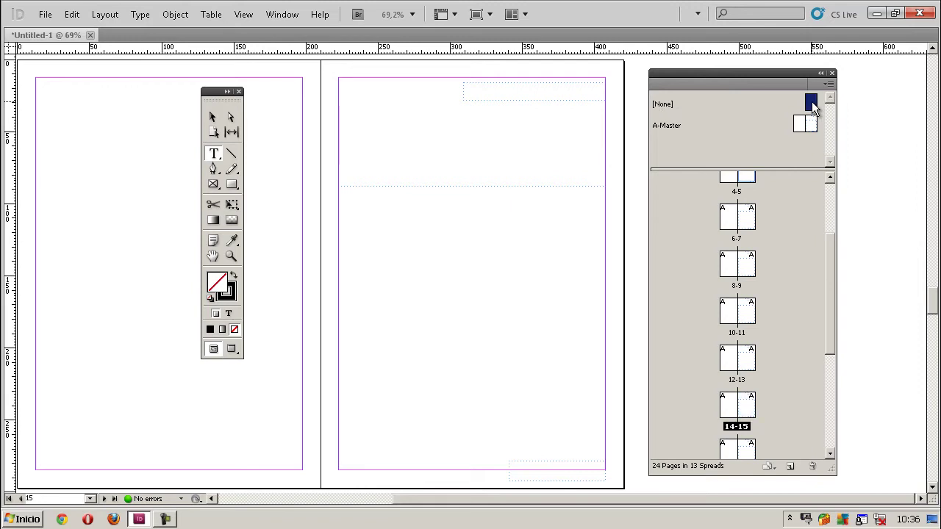
pyautogui.moveTo(812, 103)
pyautogui.mouseDown()
pyautogui.moveTo(757, 410)
pyautogui.moveTo(748, 409)
pyautogui.mouseUp()
pyautogui.click(748, 410)
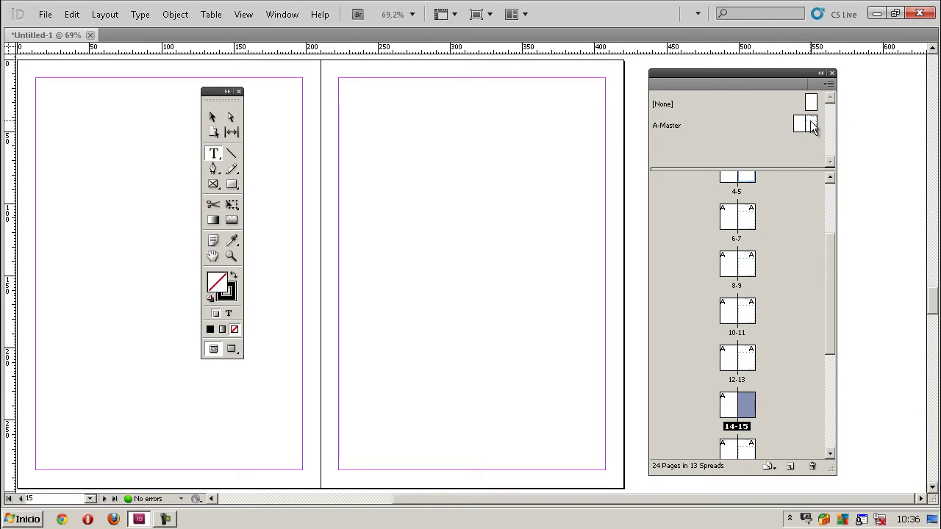
pyautogui.moveTo(830, 241)
pyautogui.mouseDown()
pyautogui.moveTo(835, 325)
pyautogui.moveTo(833, 167)
pyautogui.mouseUp()
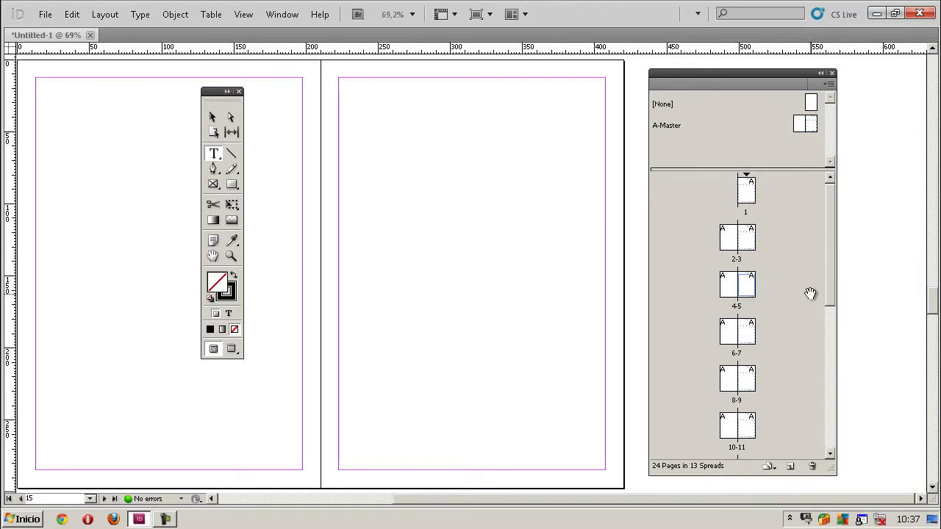
pyautogui.moveTo(832, 283); pyautogui.dragTo(844, 319)
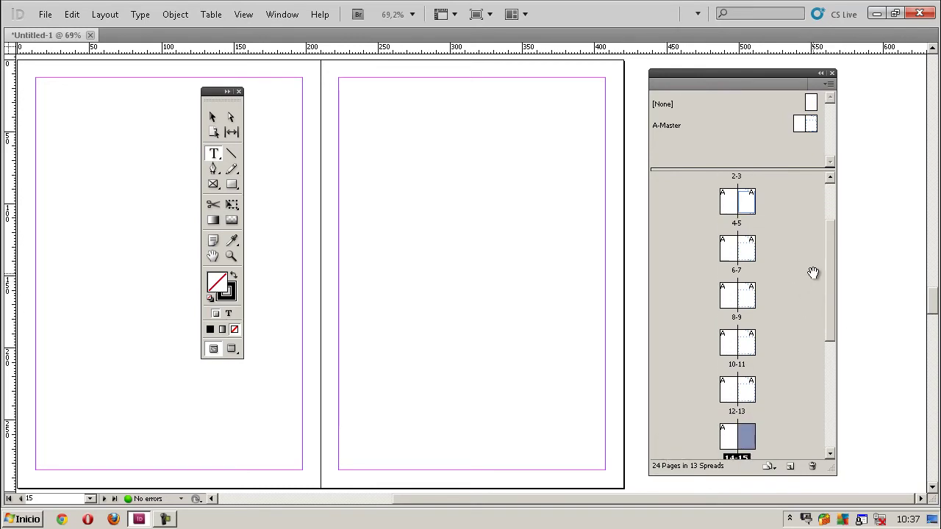
pyautogui.moveTo(832, 280); pyautogui.dragTo(850, 407)
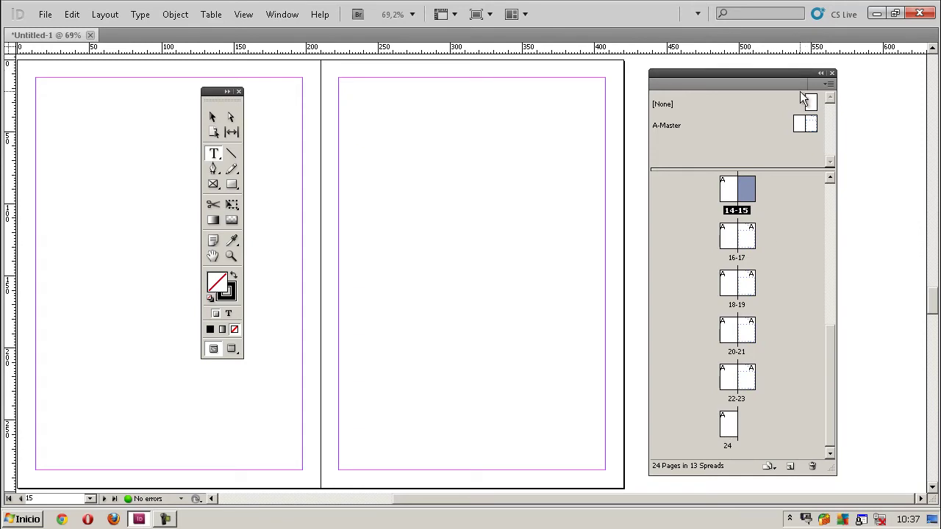
# - Apply the [None] master to pages 24, 1, 2, 3, 4 and 14
pyautogui.moveTo(812, 102); pyautogui.dragTo(775, 422)
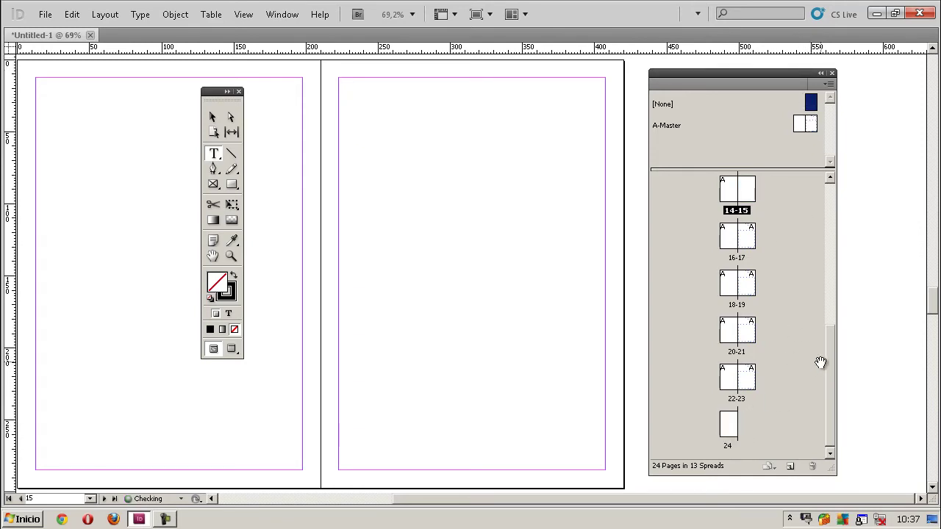
pyautogui.moveTo(832, 351); pyautogui.dragTo(845, 212)
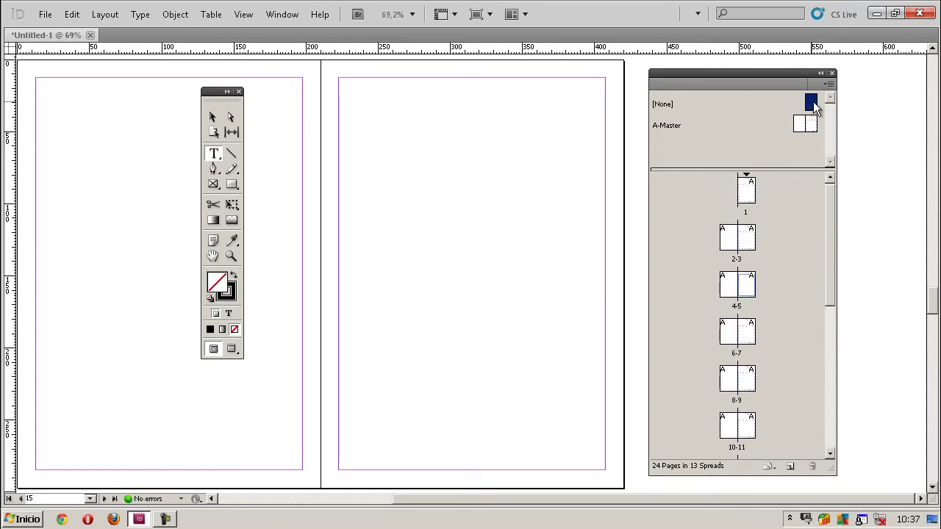
pyautogui.moveTo(812, 102); pyautogui.dragTo(748, 192)
pyautogui.moveTo(811, 103); pyautogui.dragTo(727, 239)
pyautogui.moveTo(811, 103); pyautogui.dragTo(756, 238)
pyautogui.moveTo(810, 103); pyautogui.dragTo(716, 285)
pyautogui.moveTo(831, 269); pyautogui.dragTo(830, 323)
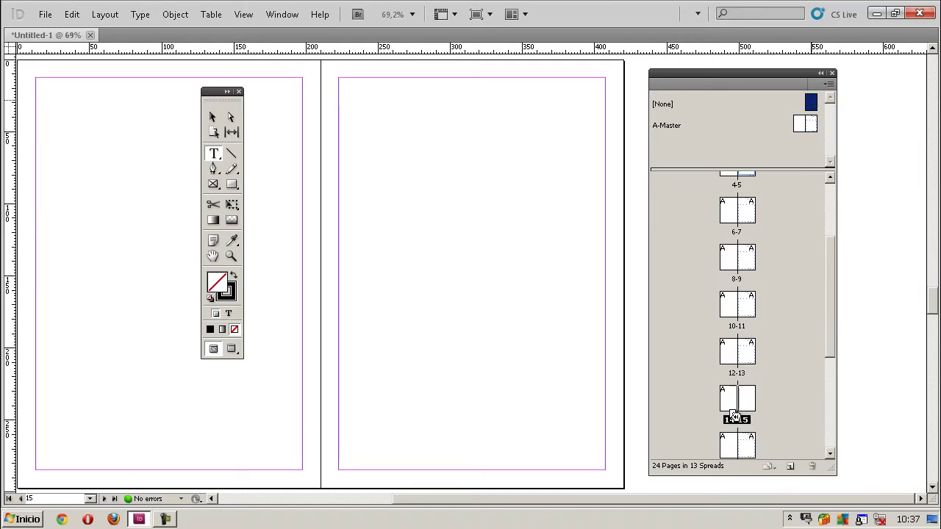
pyautogui.moveTo(810, 123); pyautogui.dragTo(730, 400)
pyautogui.moveTo(804, 127)
pyautogui.mouseDown()
pyautogui.moveTo(817, 362)
pyautogui.moveTo(839, 419)
pyautogui.mouseUp()
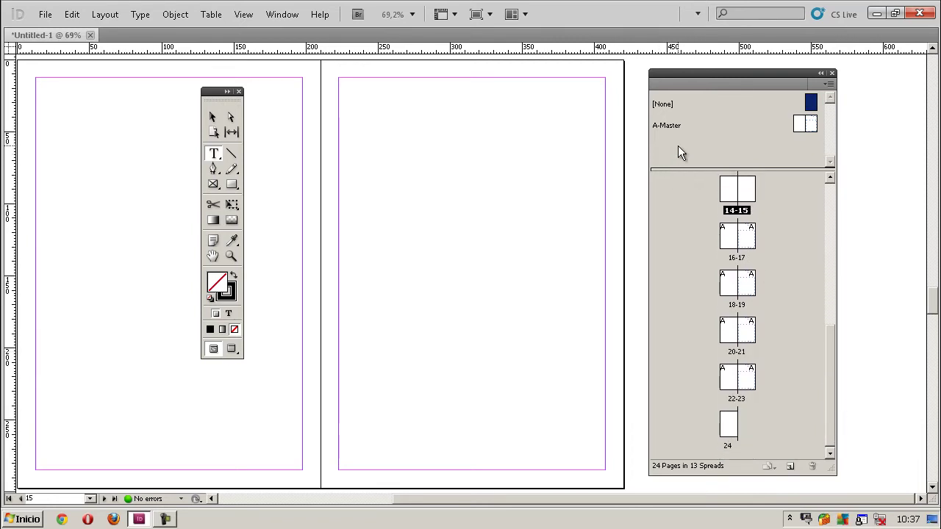
pyautogui.click(829, 86)
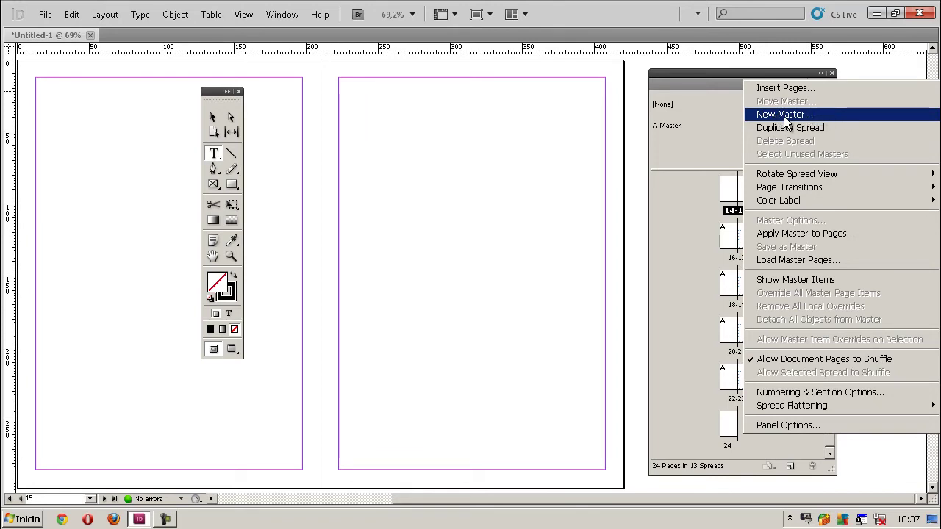
pyautogui.click(787, 118)
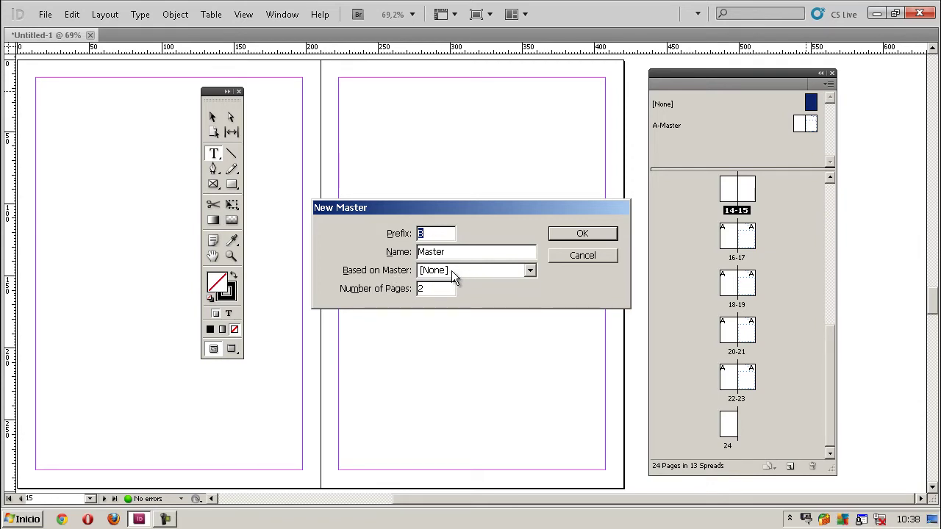
pyautogui.click(461, 270)
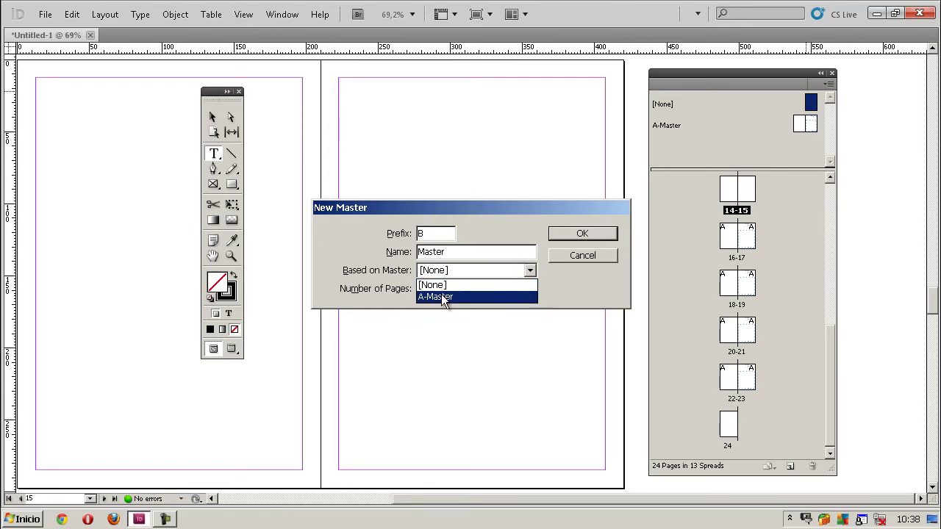
pyautogui.click(446, 284)
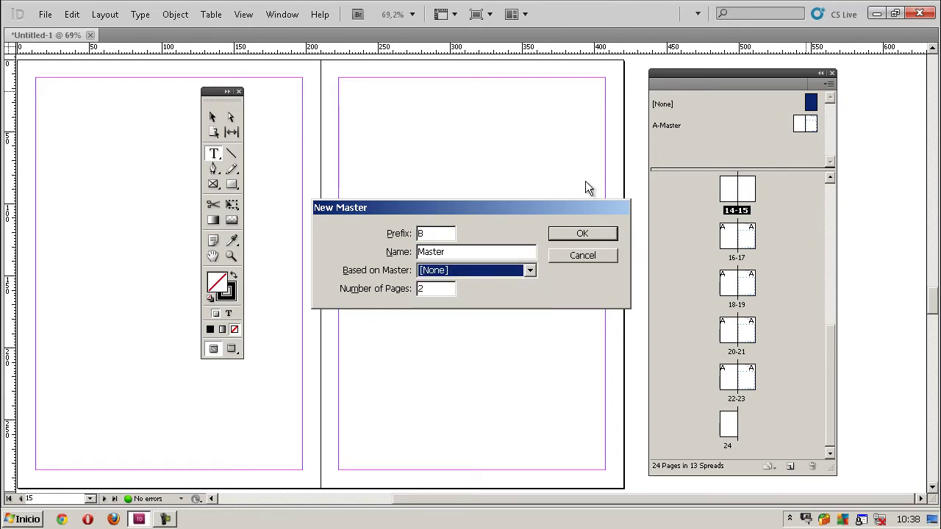
pyautogui.click(589, 254)
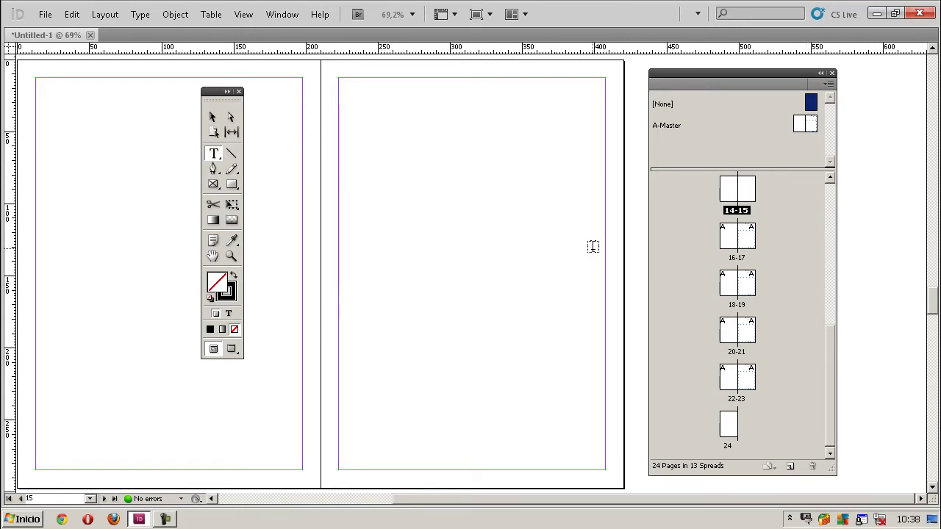
pyautogui.click(832, 195)
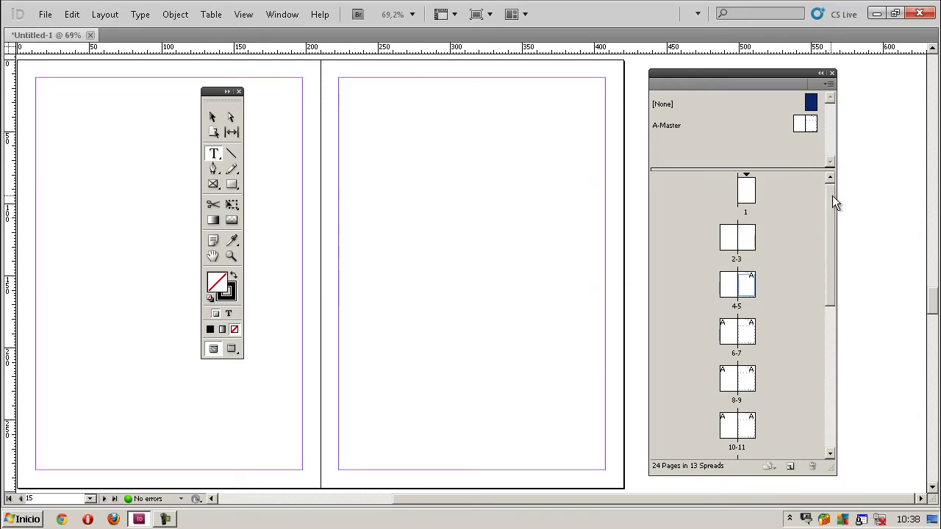
# - Open A-Master and draw a small footer text frame centred at the right page bottom
pyautogui.click(813, 126)
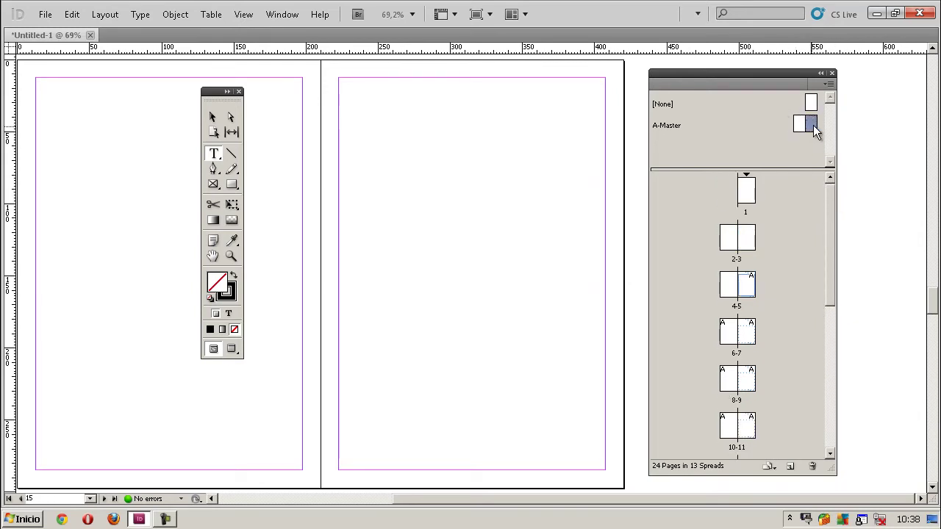
pyautogui.doubleClick(811, 126)
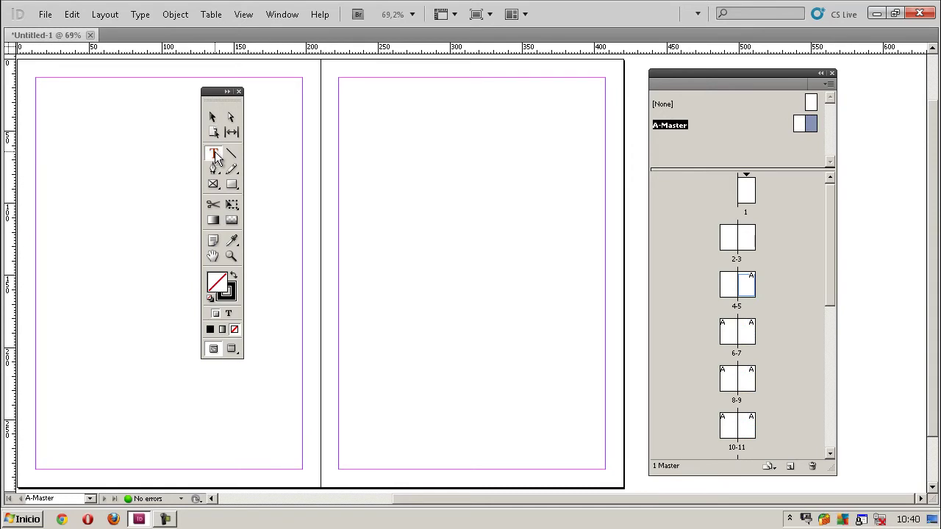
pyautogui.moveTo(454, 459)
pyautogui.mouseDown()
pyautogui.moveTo(512, 476)
pyautogui.moveTo(474, 483)
pyautogui.mouseUp()
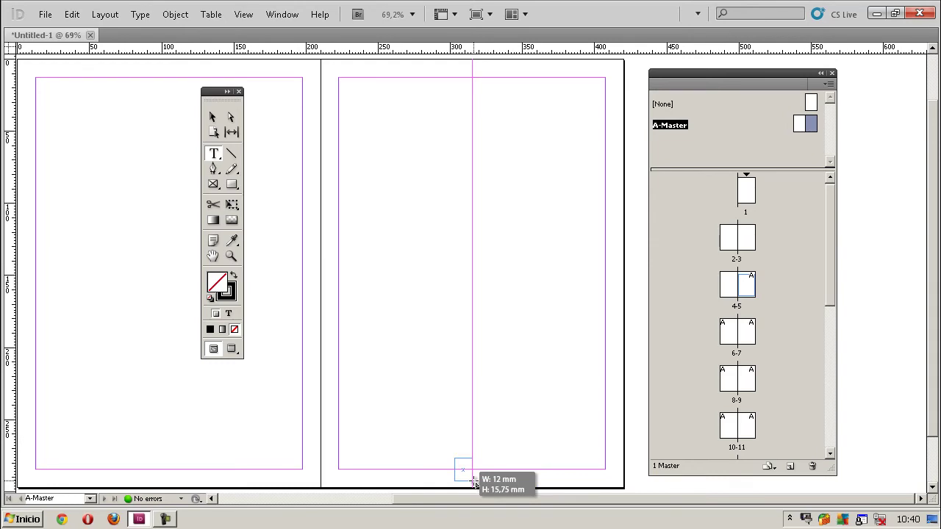
pyautogui.moveTo(474, 482); pyautogui.dragTo(473, 483)
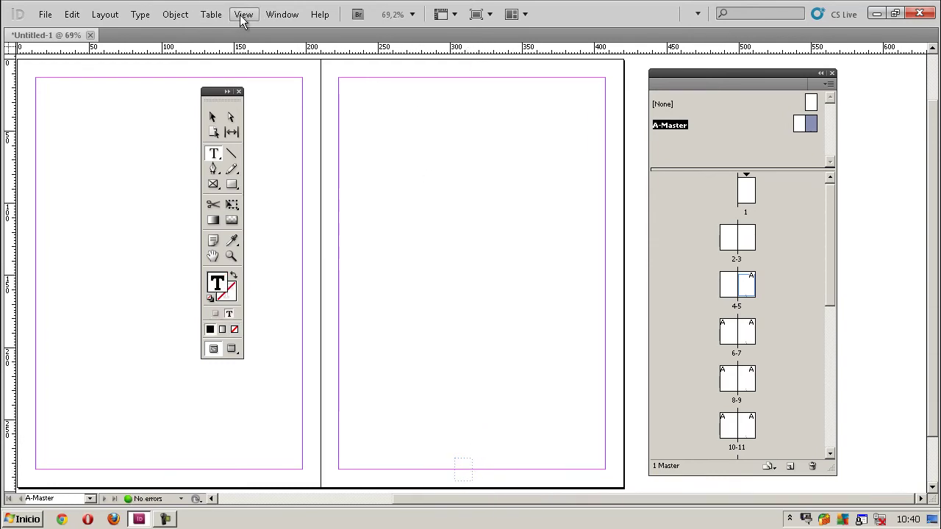
pyautogui.click(282, 14)
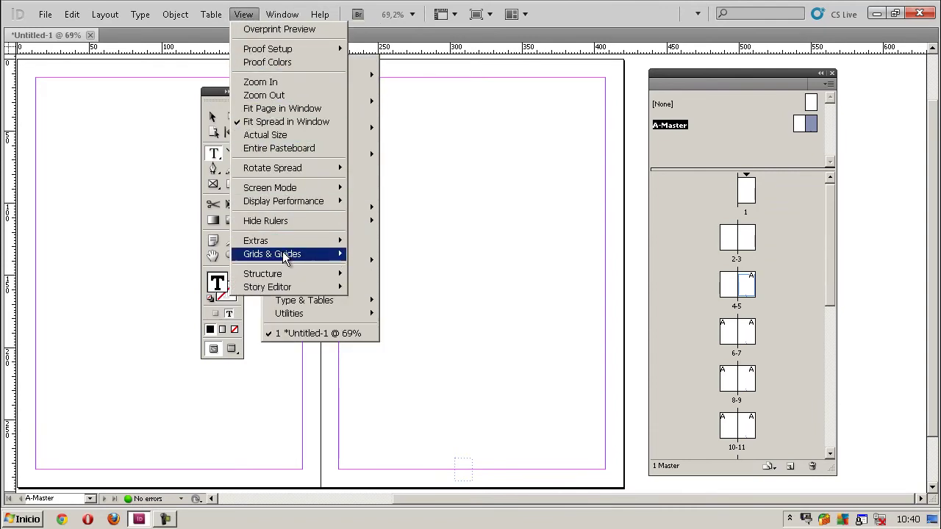
pyautogui.moveTo(272, 253)
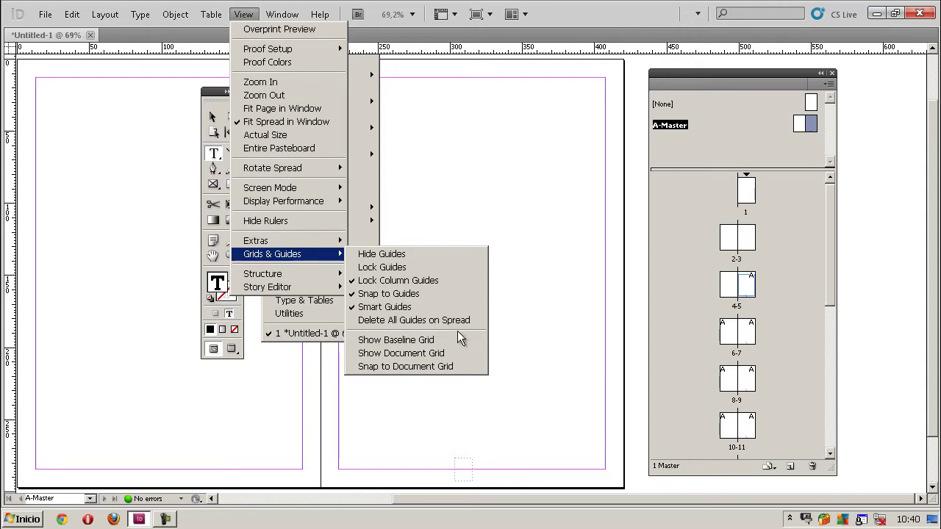
pyautogui.click(213, 118)
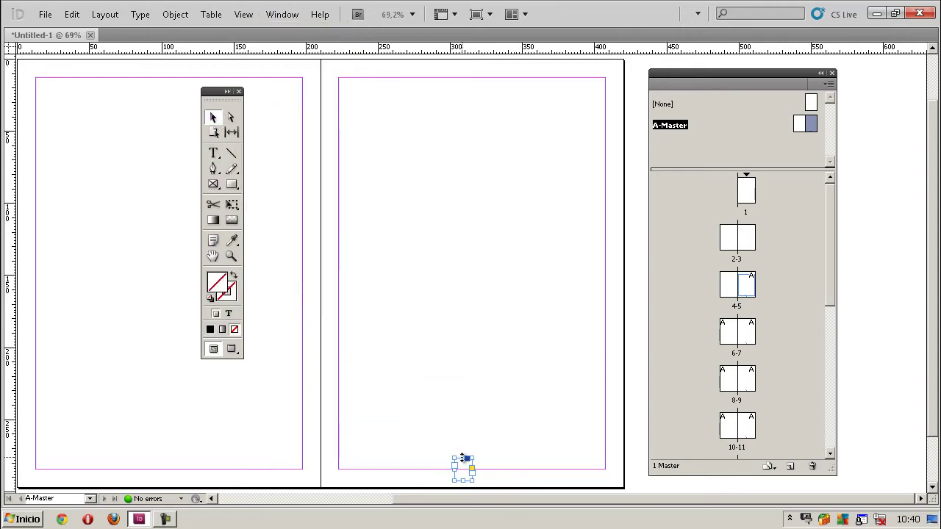
pyautogui.moveTo(463, 461); pyautogui.dragTo(472, 468)
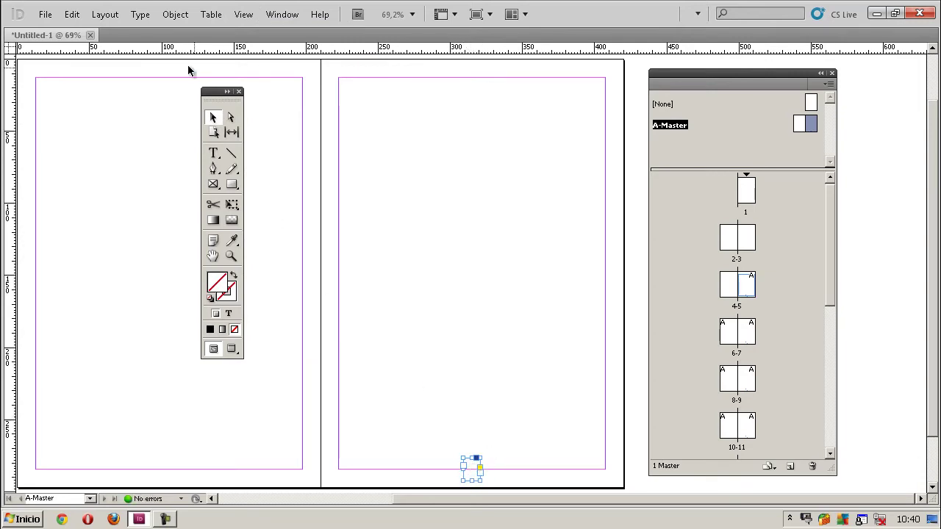
# - Place the text cursor in the footer frame to insert a special character marker
pyautogui.click(470, 470)
pyautogui.click(213, 152)
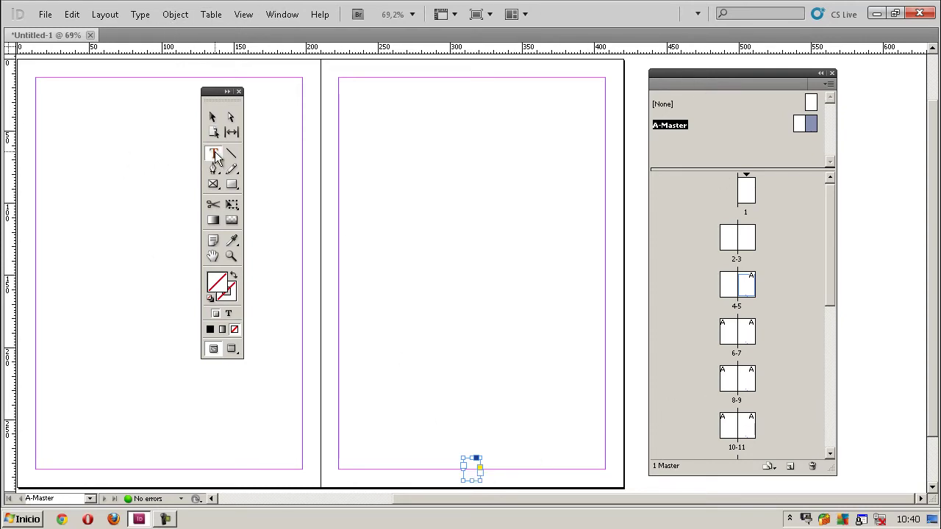
pyautogui.click(472, 466)
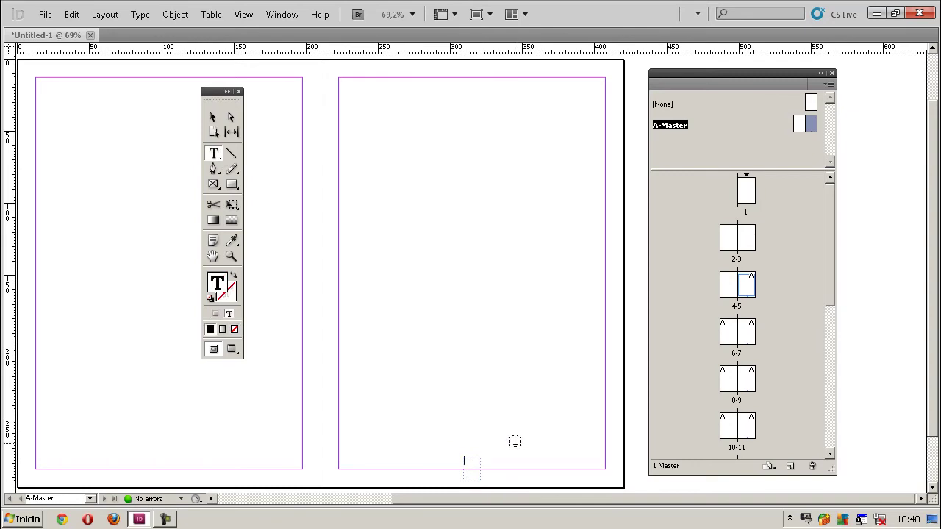
pyautogui.click(141, 15)
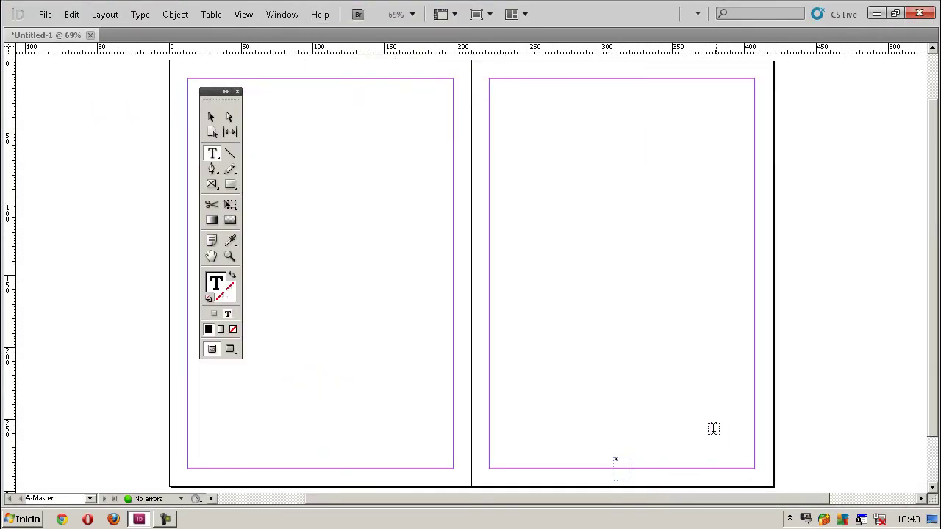
# - Centre the A-Master page-number marker within its text frame
pyautogui.click(141, 14)
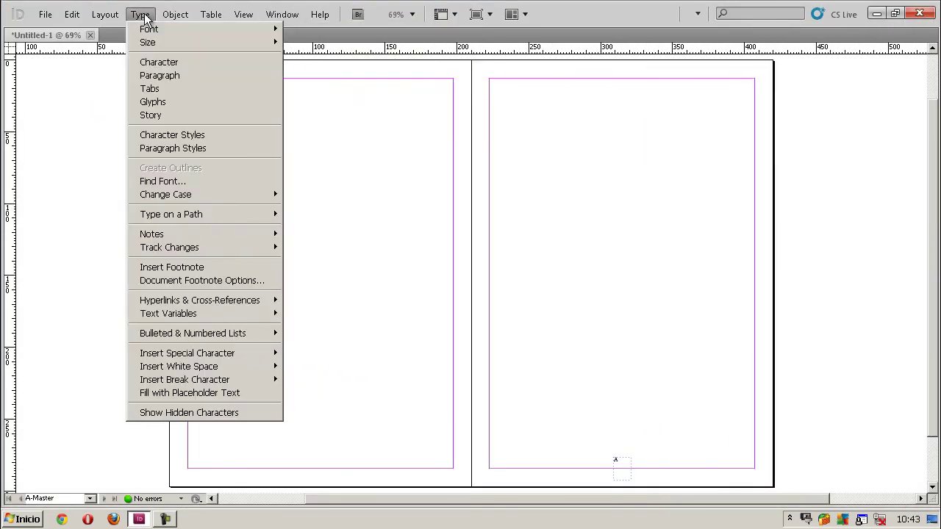
pyautogui.click(150, 76)
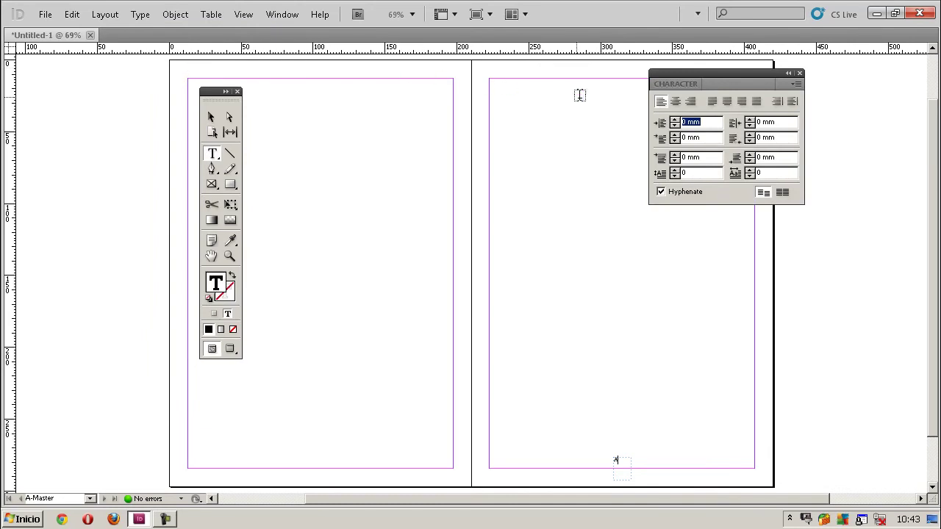
pyautogui.click(675, 101)
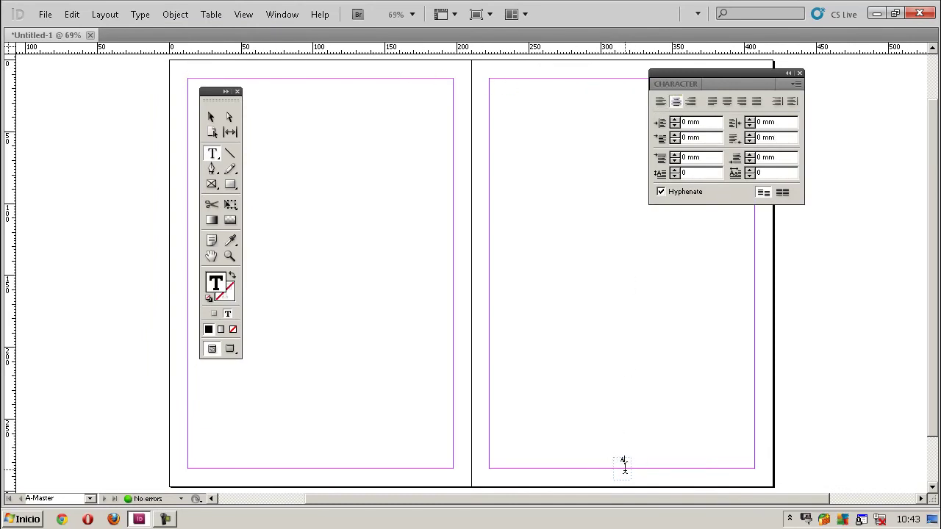
# - Copy the footer frame to the bottom centre of the left master page
pyautogui.click(211, 117)
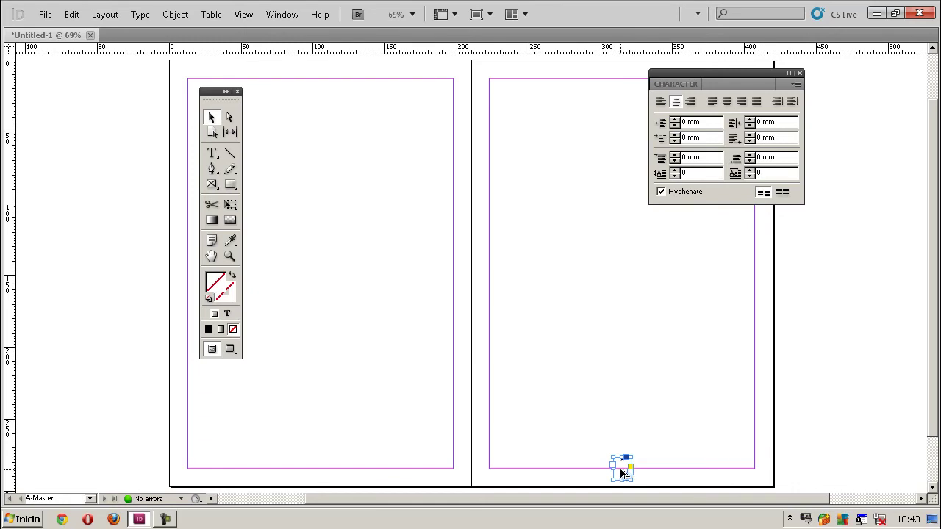
pyautogui.moveTo(621, 469)
pyautogui.mouseDown()
pyautogui.moveTo(310, 467)
pyautogui.moveTo(320, 470)
pyautogui.mouseUp()
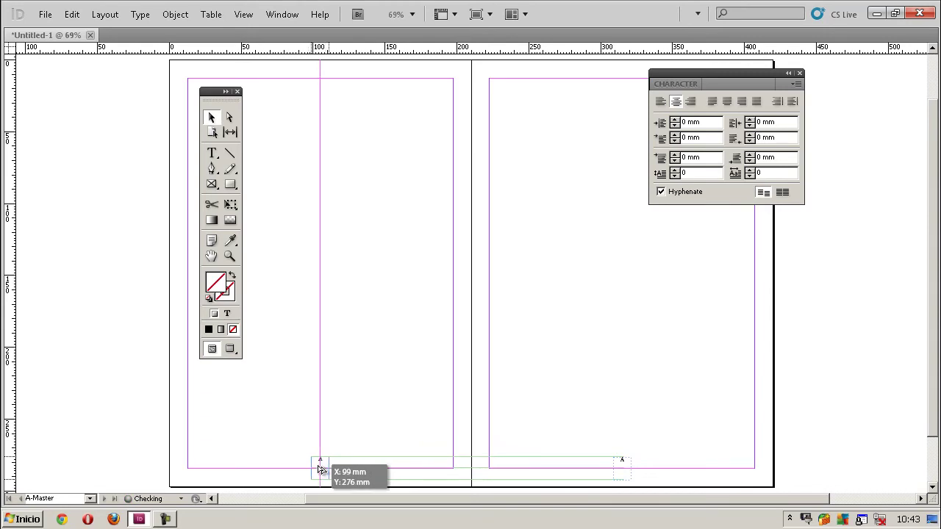
pyautogui.moveTo(320, 469); pyautogui.dragTo(319, 468)
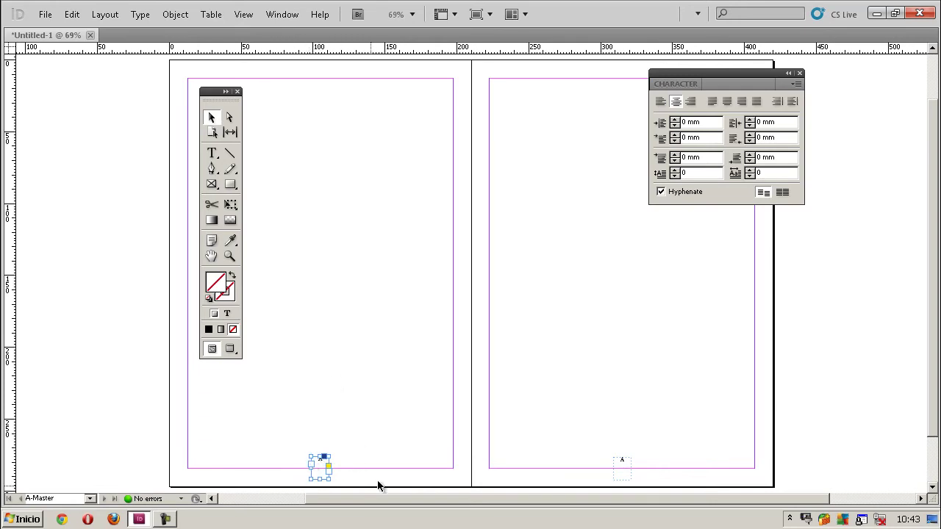
# - Restore the Pages panel and view both A-Master pages
pyautogui.click(281, 14)
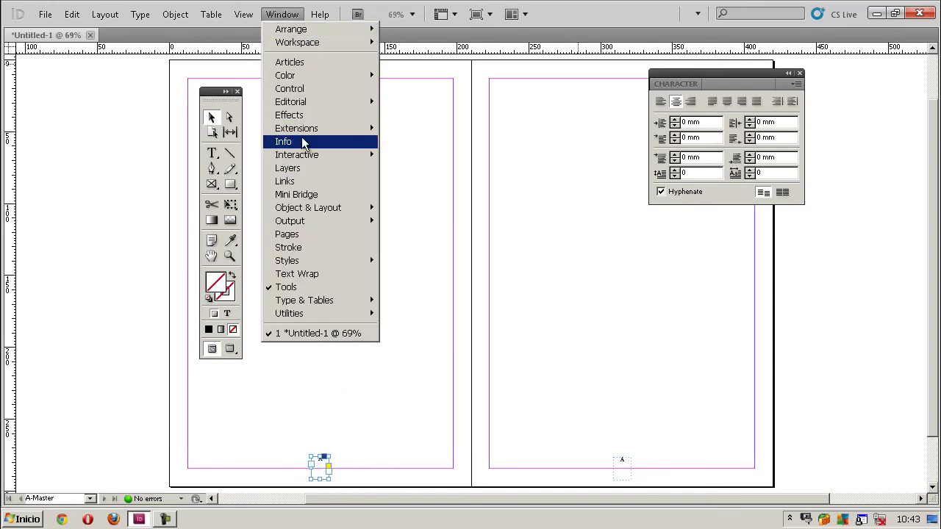
pyautogui.click(309, 233)
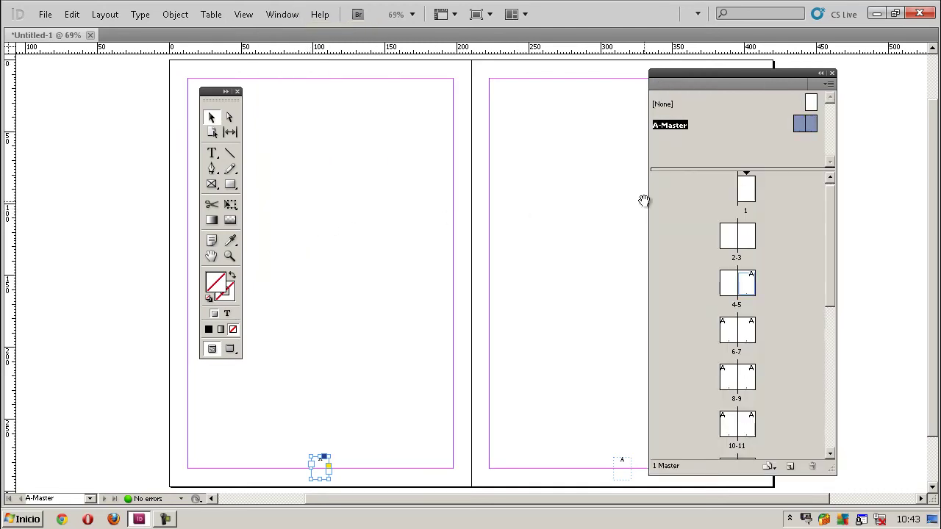
pyautogui.doubleClick(798, 122)
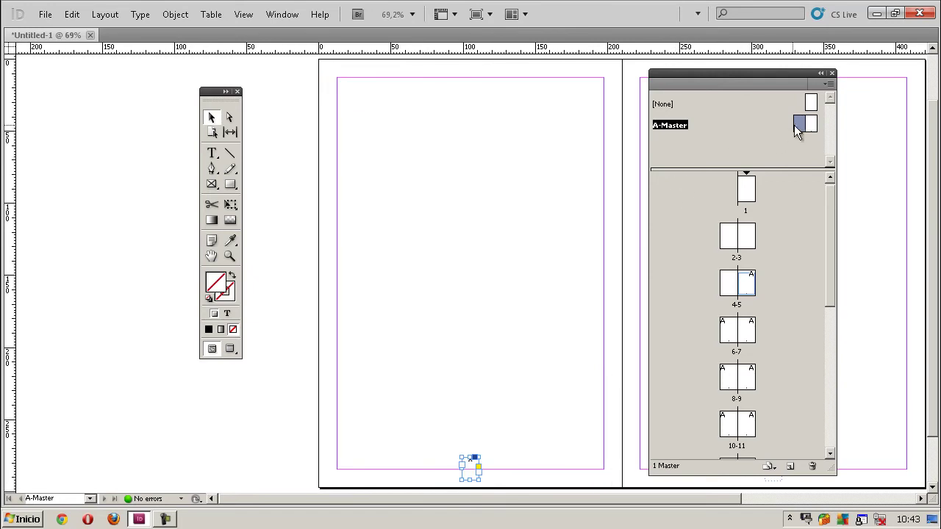
pyautogui.doubleClick(812, 122)
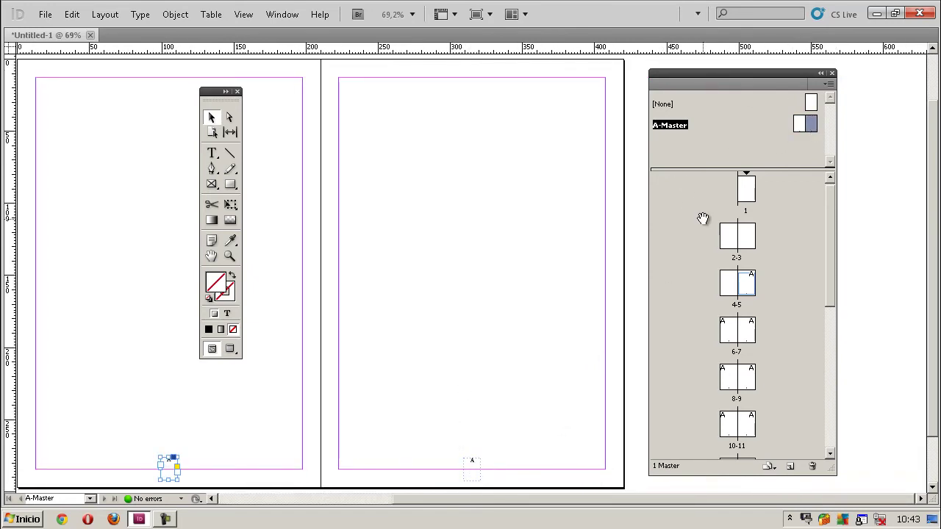
# - Check page numbers on spread 6-7, page 4 and page 5
pyautogui.moveTo(833, 231); pyautogui.dragTo(831, 273)
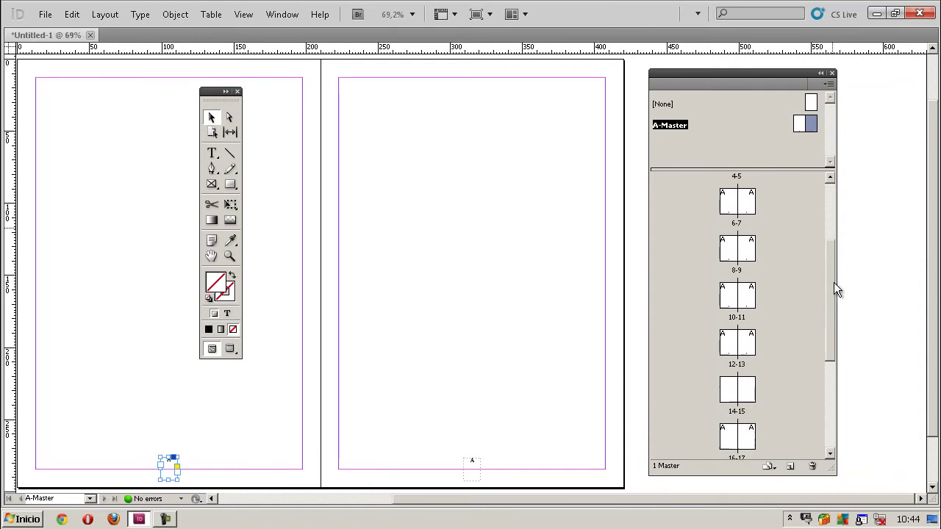
pyautogui.doubleClick(745, 243)
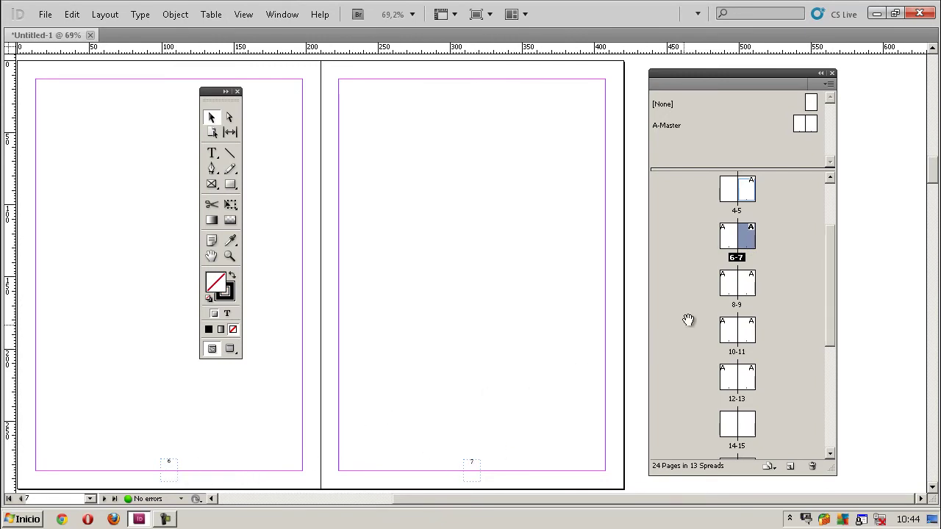
pyautogui.moveTo(829, 247); pyautogui.dragTo(842, 197)
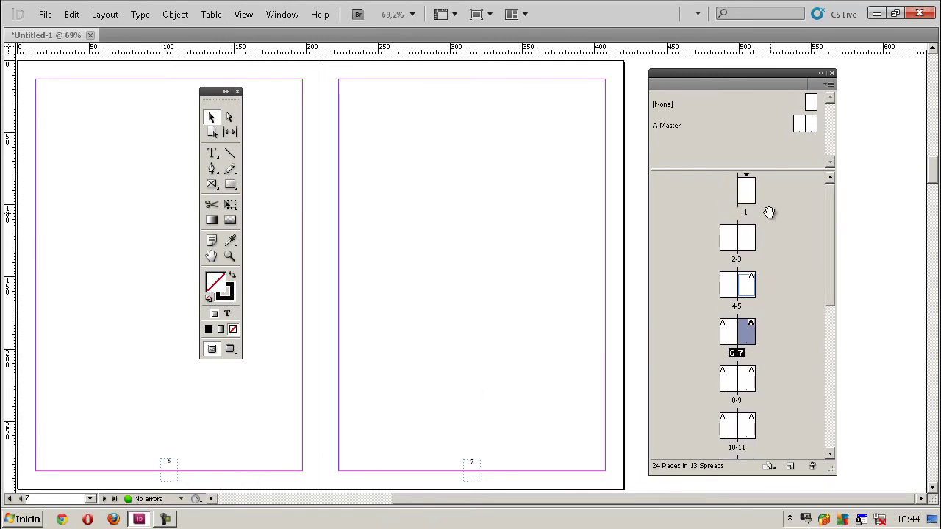
pyautogui.doubleClick(729, 290)
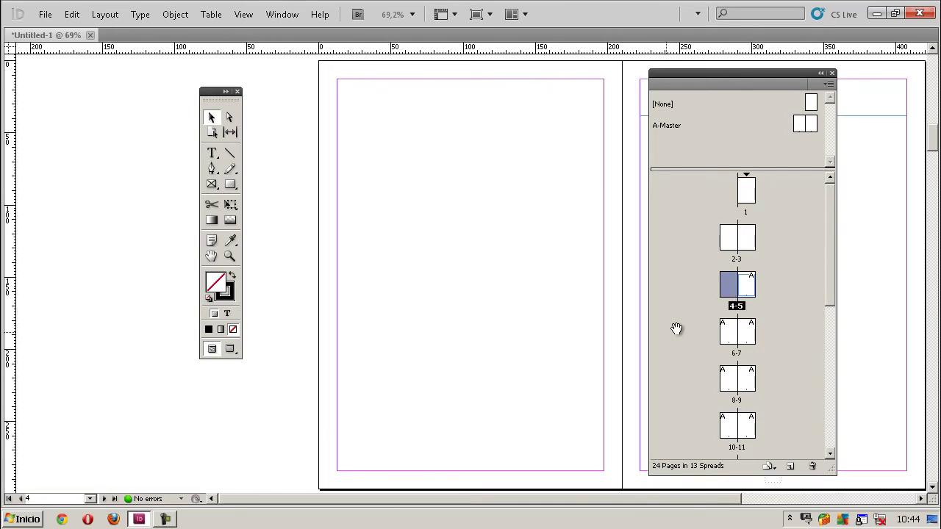
pyautogui.doubleClick(749, 287)
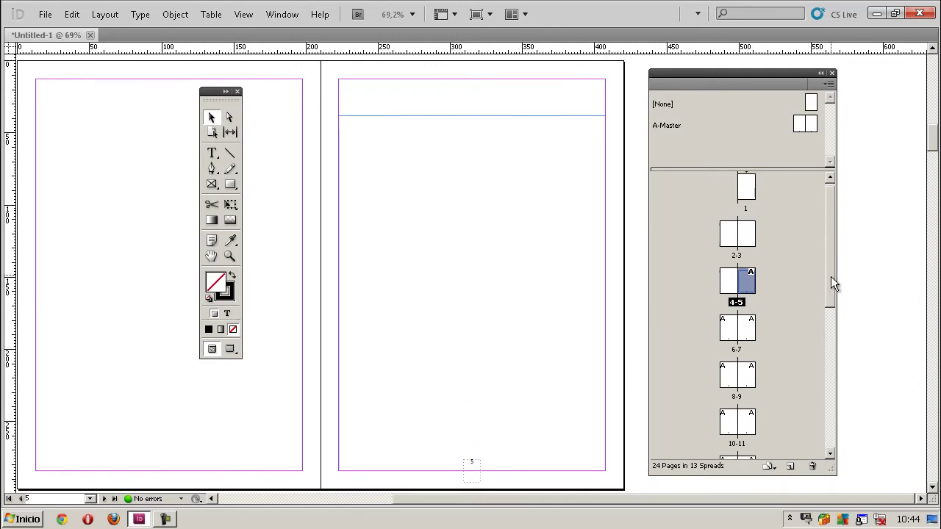
pyautogui.moveTo(831, 278); pyautogui.dragTo(833, 418)
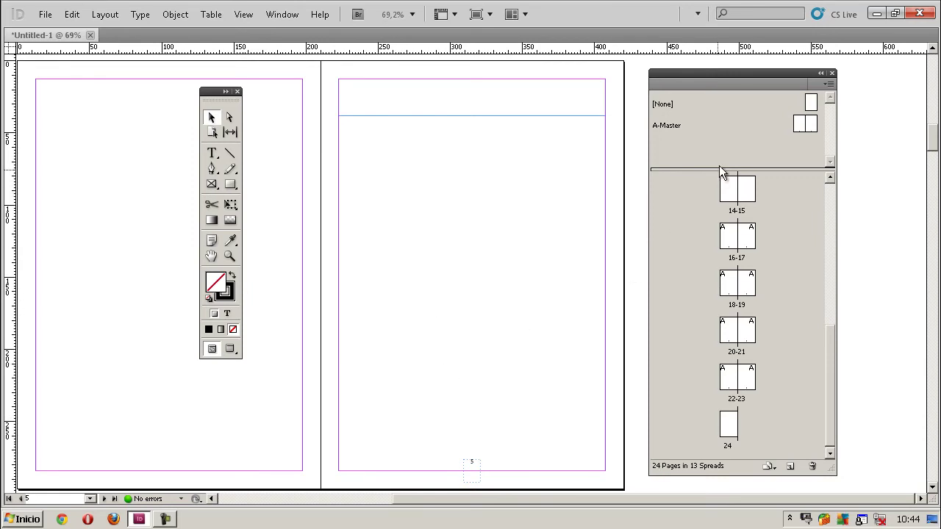
# - Create a new master with prefix B, based on A-Master
pyautogui.click(830, 87)
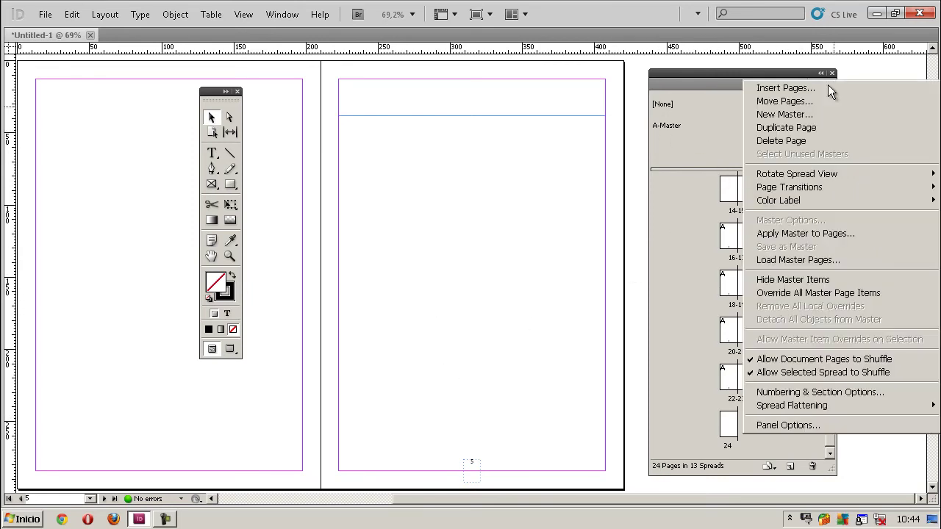
pyautogui.click(802, 114)
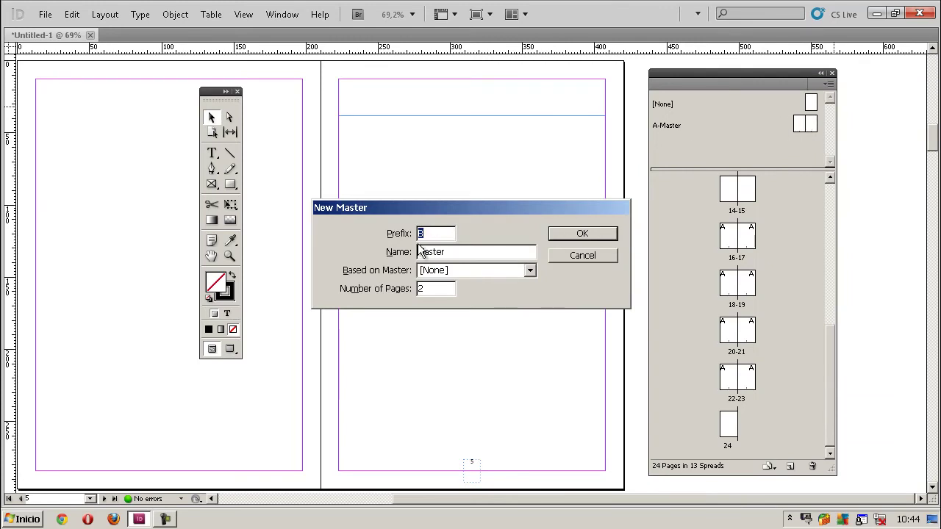
pyautogui.click(451, 270)
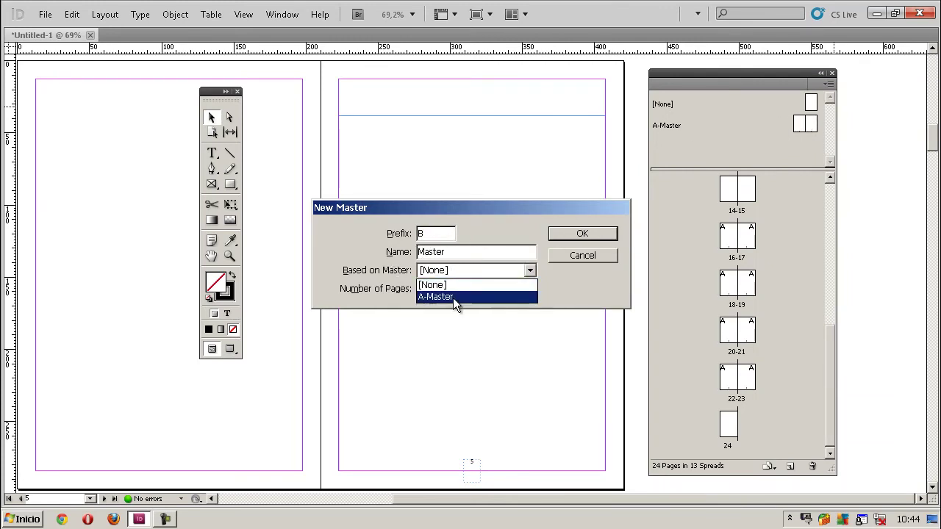
pyautogui.click(451, 297)
pyautogui.click(583, 233)
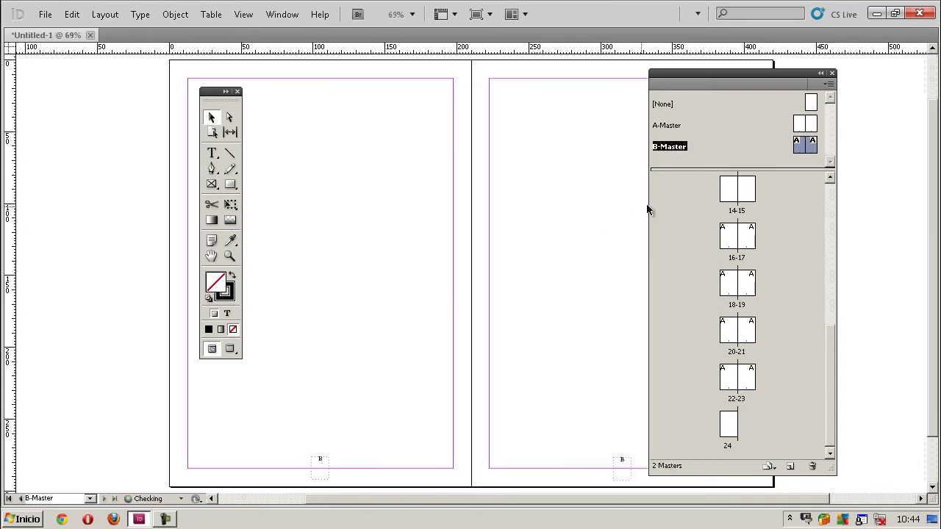
# - Apply B-Master to pages 16, 17, 18 and 19
pyautogui.click(814, 126)
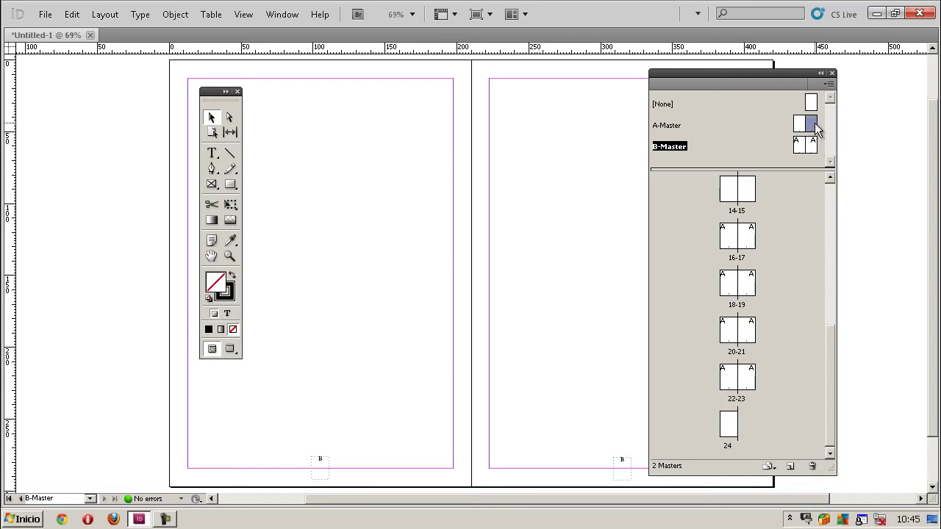
pyautogui.click(812, 144)
pyautogui.moveTo(811, 143); pyautogui.dragTo(753, 237)
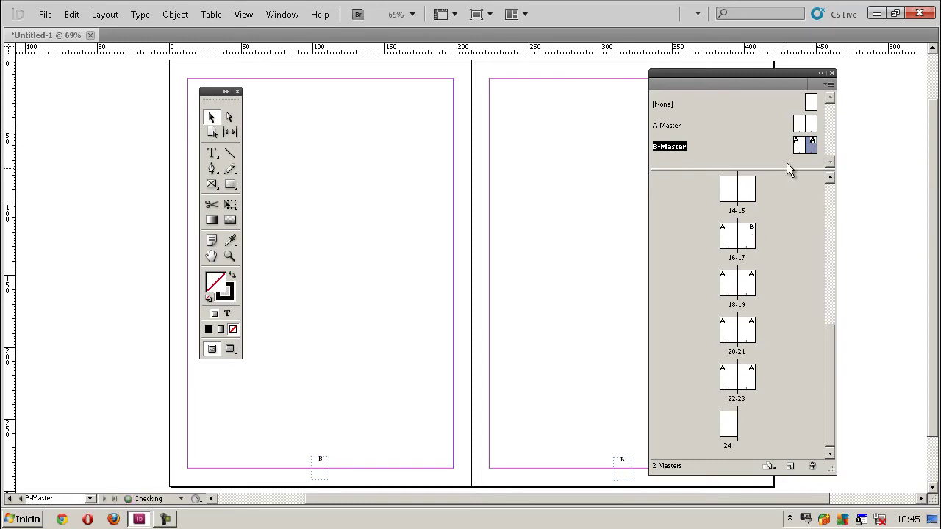
pyautogui.moveTo(800, 149); pyautogui.dragTo(728, 239)
pyautogui.moveTo(802, 149); pyautogui.dragTo(728, 286)
pyautogui.moveTo(813, 151); pyautogui.dragTo(749, 284)
# - Delete the trailing pages, starting from page 20
pyautogui.click(726, 341)
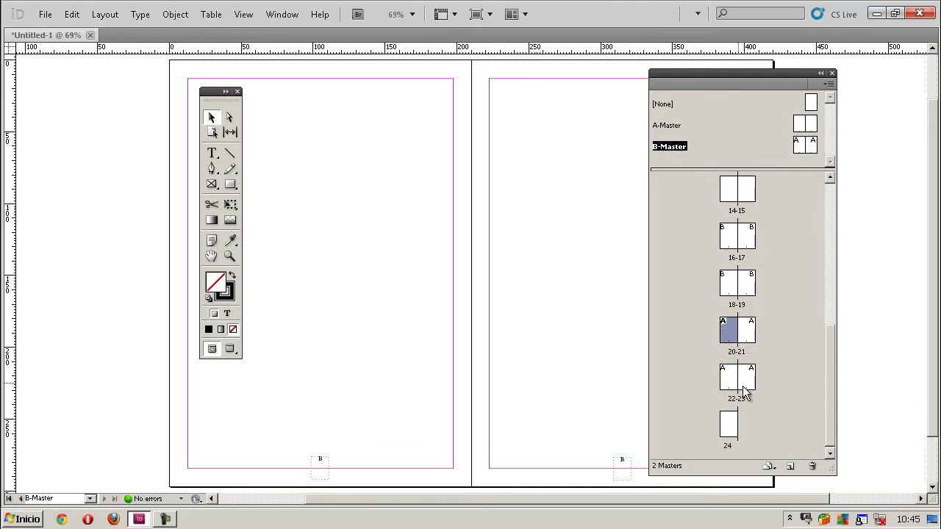
pyautogui.click(812, 466)
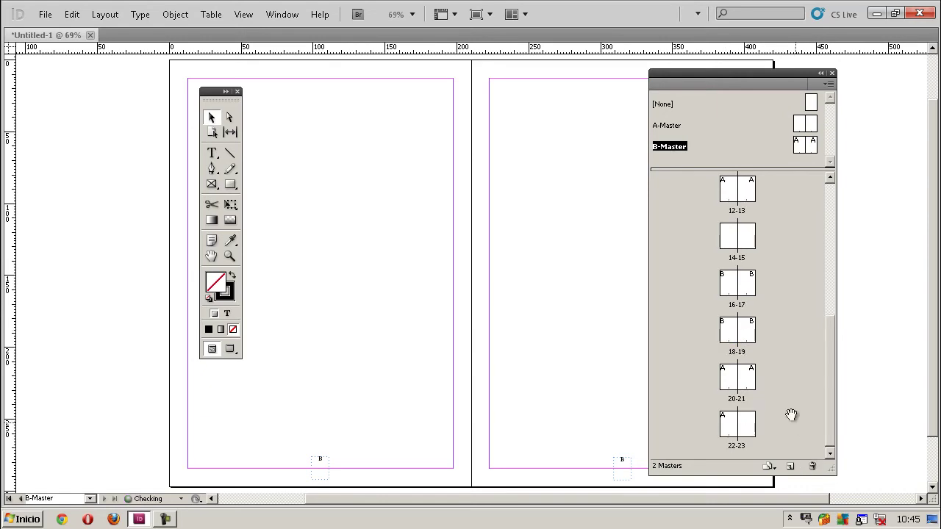
pyautogui.click(746, 331)
pyautogui.click(812, 466)
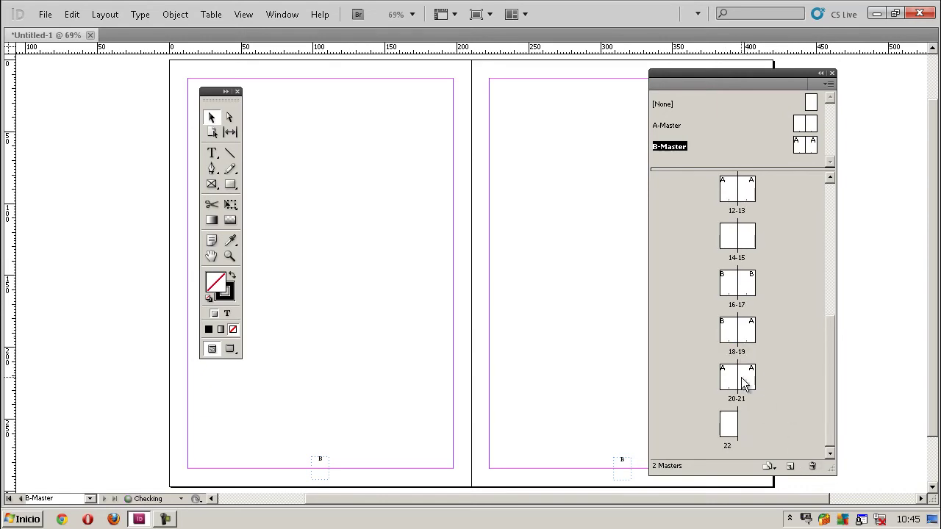
pyautogui.click(745, 381)
pyautogui.click(812, 466)
pyautogui.click(746, 375)
pyautogui.click(812, 466)
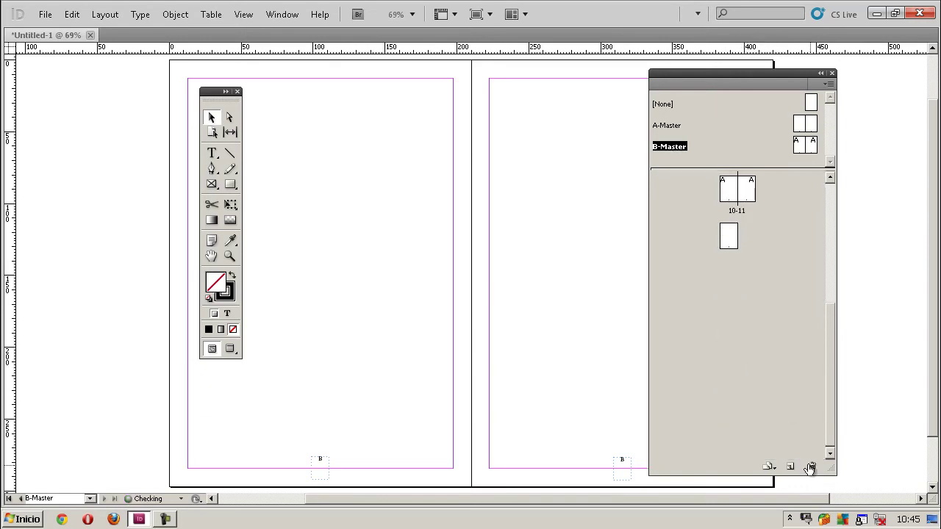
# - Delete pages 17 down to 15 so page 14 is the last page
pyautogui.click(748, 382)
pyautogui.click(790, 465)
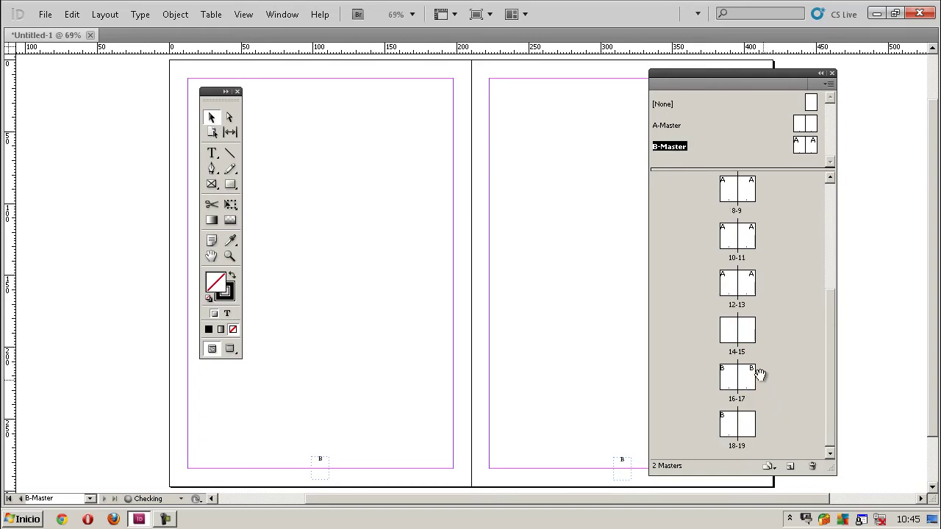
pyautogui.click(748, 384)
pyautogui.click(812, 466)
pyautogui.click(746, 376)
pyautogui.click(812, 466)
pyautogui.click(743, 379)
pyautogui.click(812, 466)
pyautogui.click(744, 384)
pyautogui.click(812, 466)
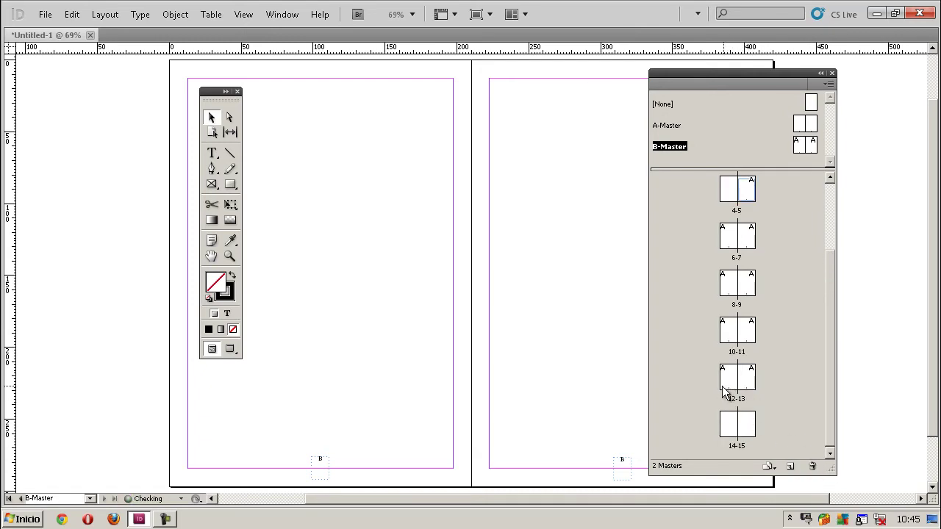
pyautogui.click(812, 466)
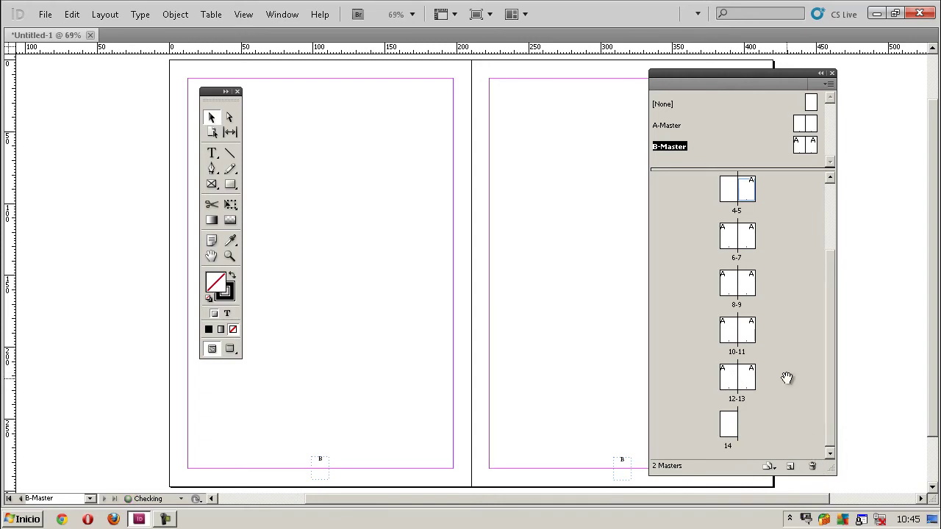
pyautogui.click(829, 84)
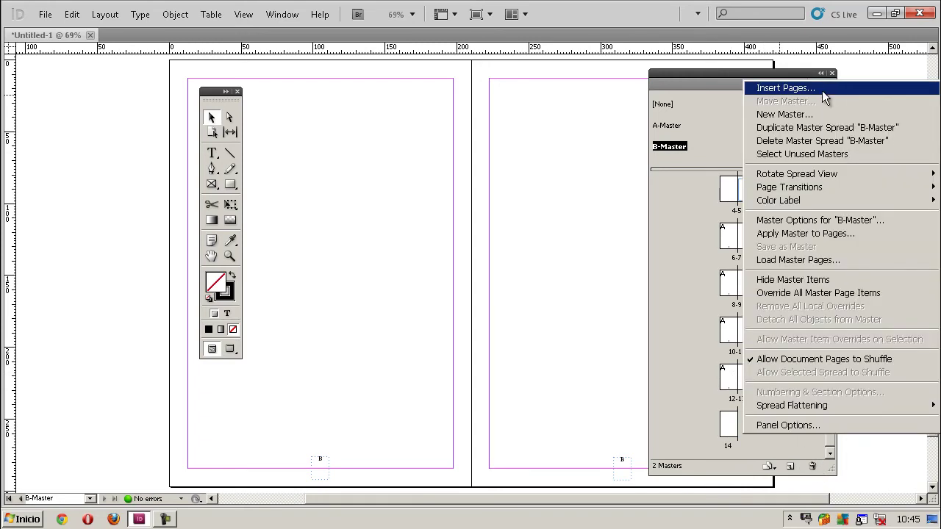
# - Insert 10 pages after page 14 using B-Master
pyautogui.click(824, 90)
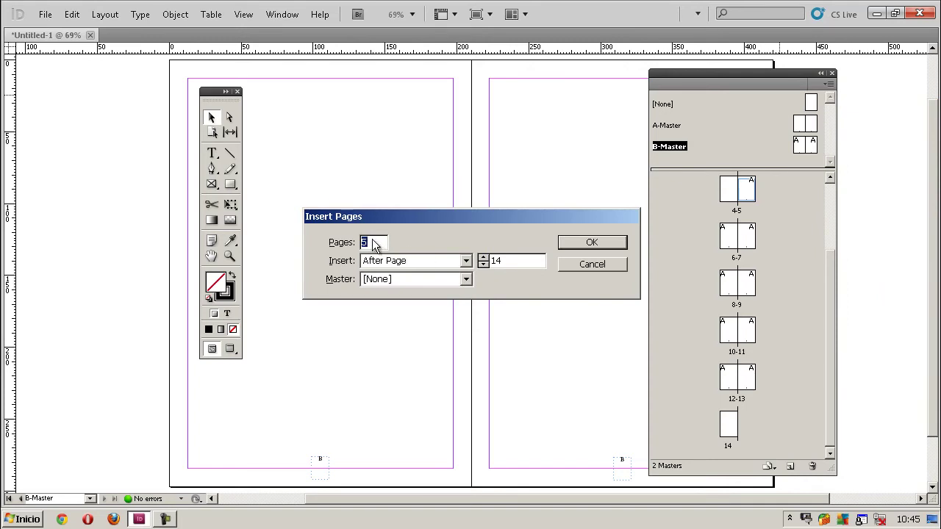
pyautogui.write('10')
pyautogui.click(394, 280)
pyautogui.click(400, 315)
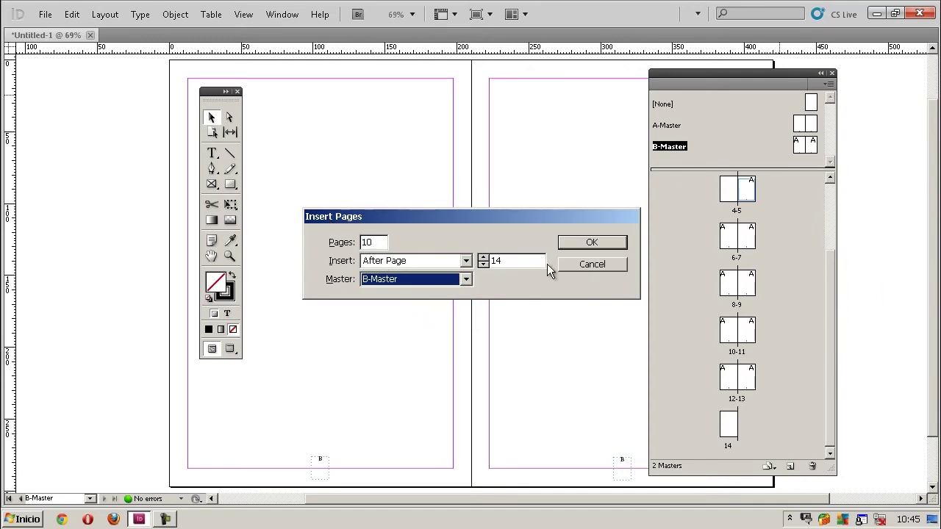
pyautogui.click(590, 244)
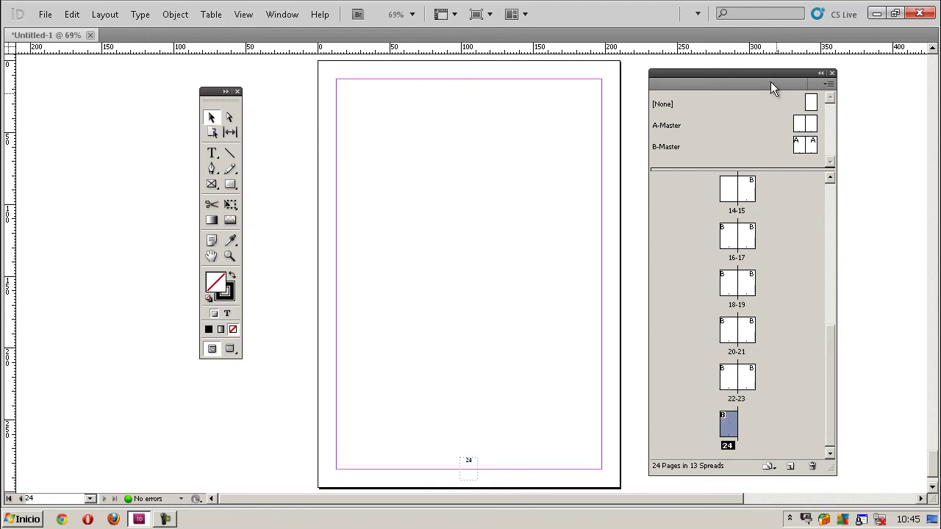
# - Apply the [None] master to page 24
pyautogui.click(811, 104)
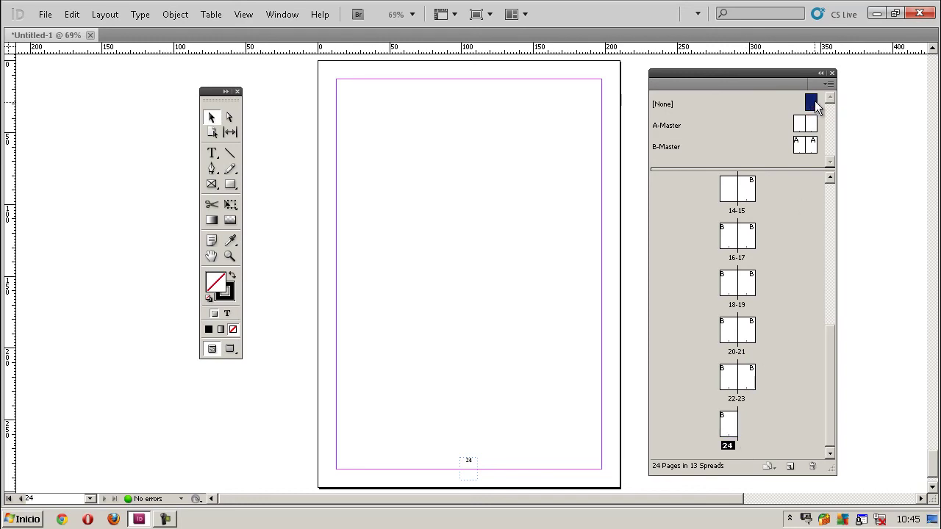
pyautogui.moveTo(780, 197); pyautogui.dragTo(734, 427)
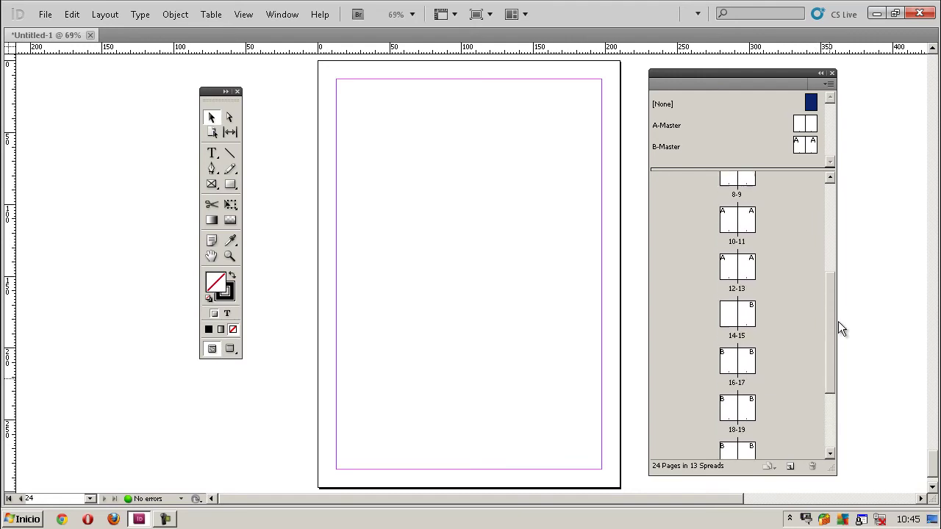
pyautogui.moveTo(828, 388); pyautogui.dragTo(825, 226)
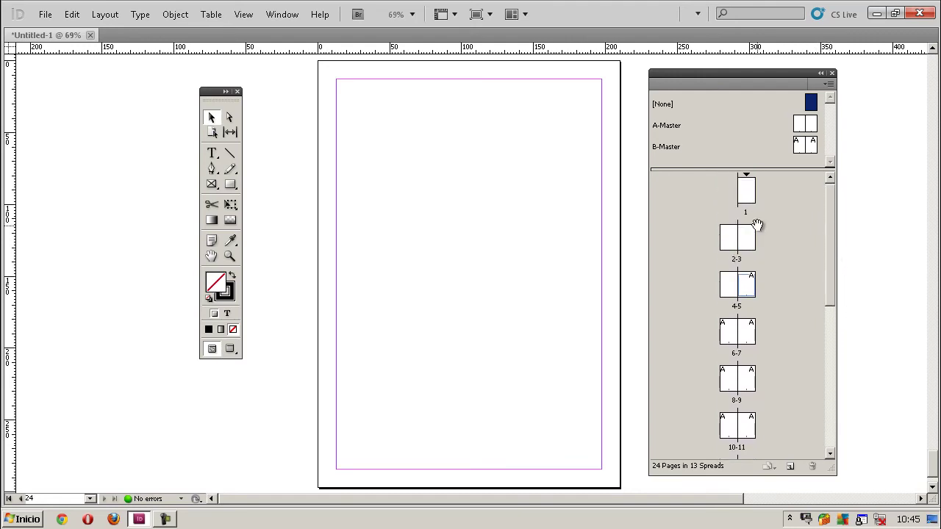
# - Open A-Master and draw a 182.3 × 171.375 mm text frame on the lower right page
pyautogui.doubleClick(811, 125)
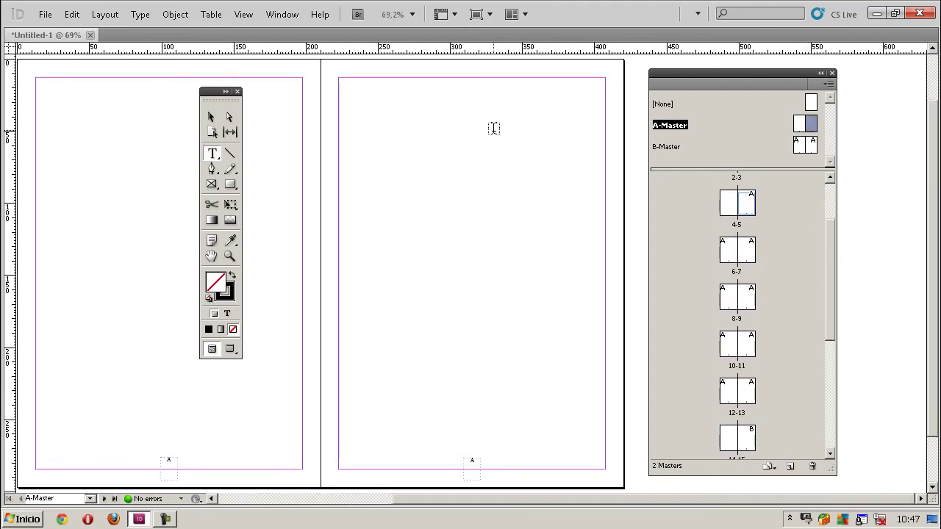
pyautogui.moveTo(339, 221)
pyautogui.mouseDown()
pyautogui.moveTo(584, 469)
pyautogui.moveTo(604, 468)
pyautogui.mouseUp()
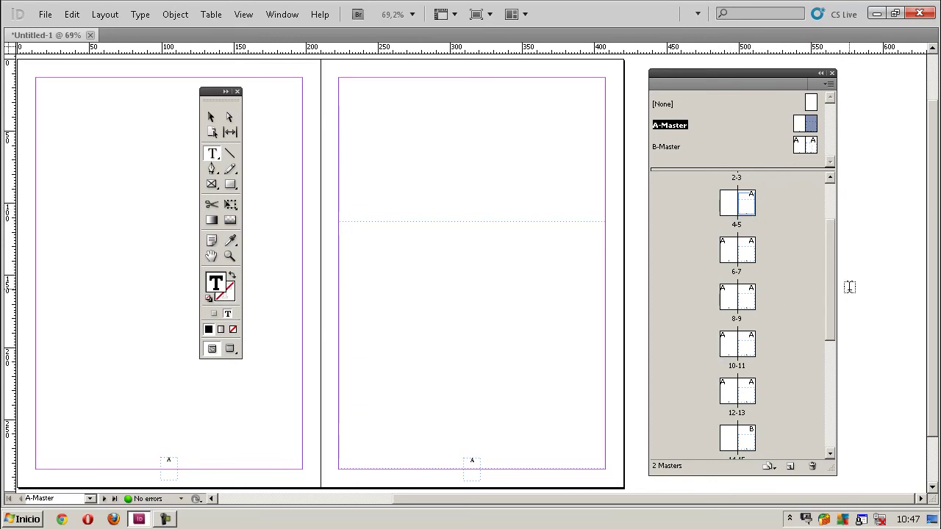
pyautogui.moveTo(832, 292); pyautogui.dragTo(846, 395)
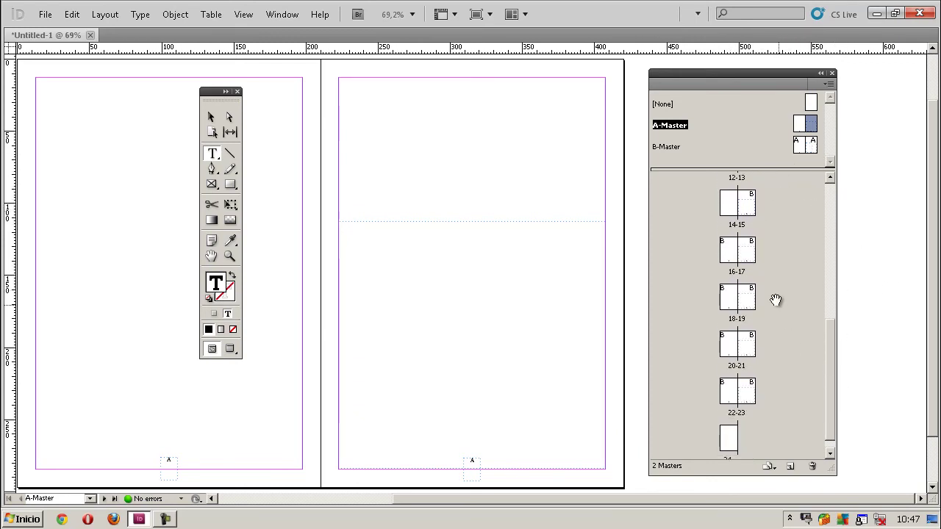
# - View spreads 16-17 and 22-23, ending with B-Master open for editing
pyautogui.doubleClick(746, 250)
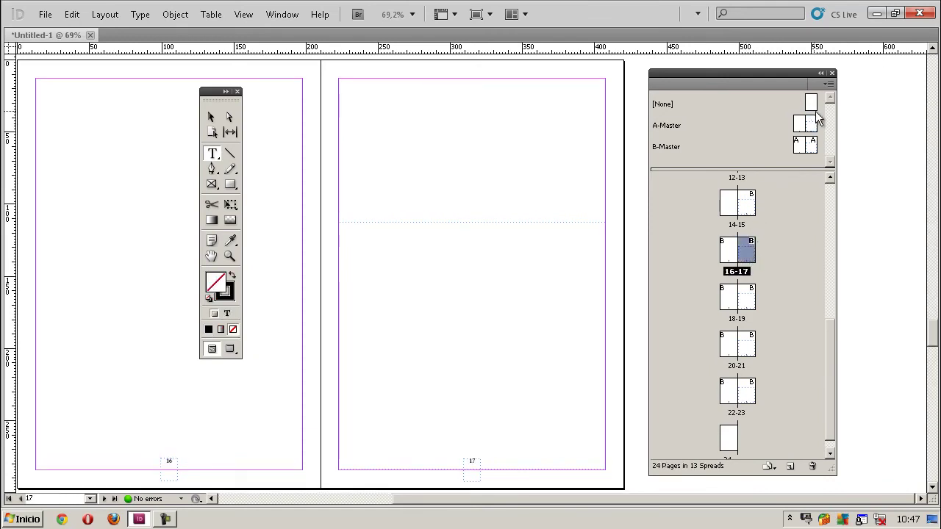
pyautogui.click(812, 145)
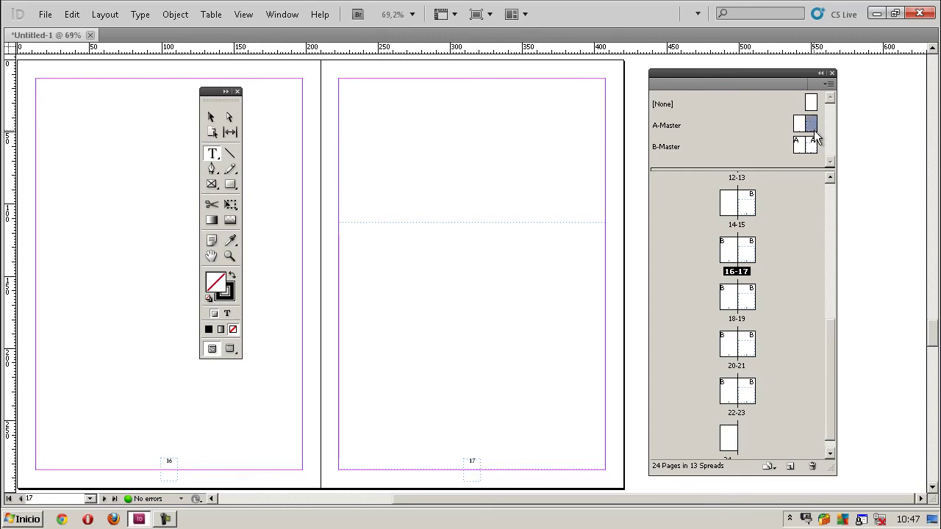
pyautogui.doubleClick(813, 146)
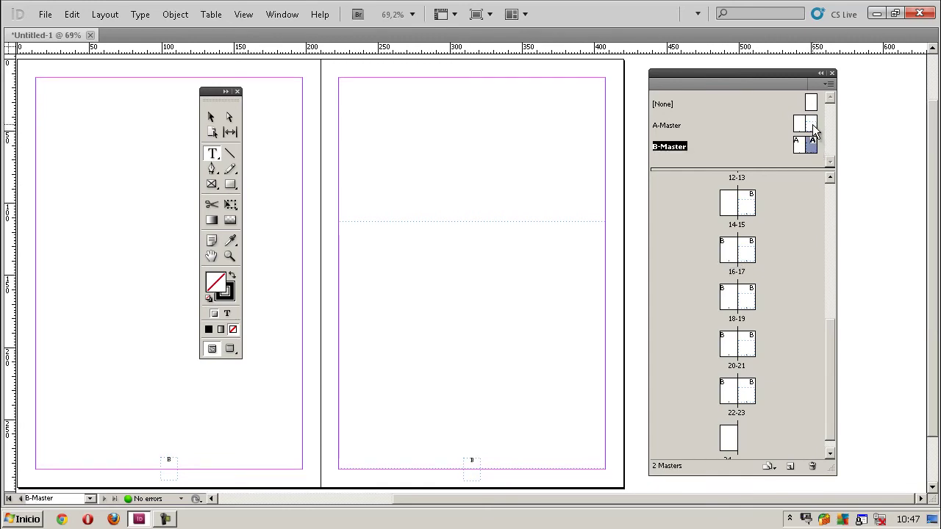
pyautogui.click(811, 125)
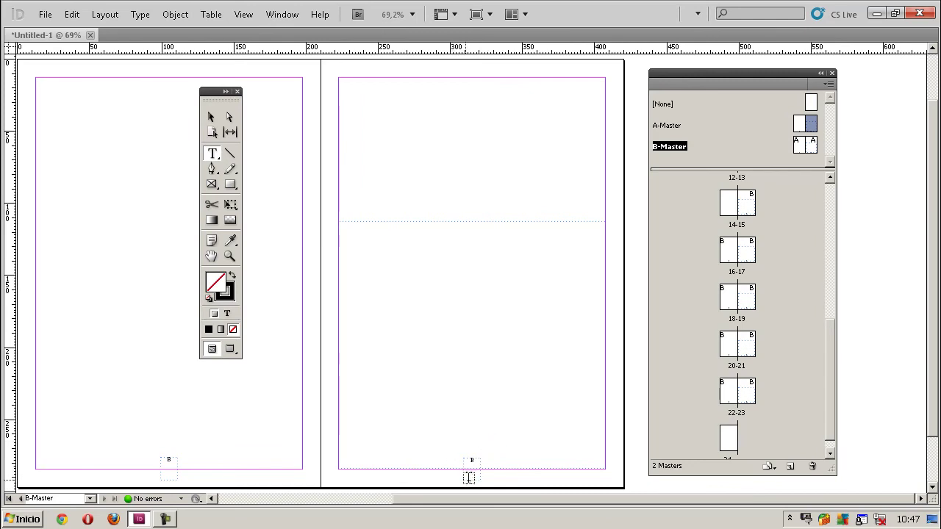
pyautogui.doubleClick(746, 390)
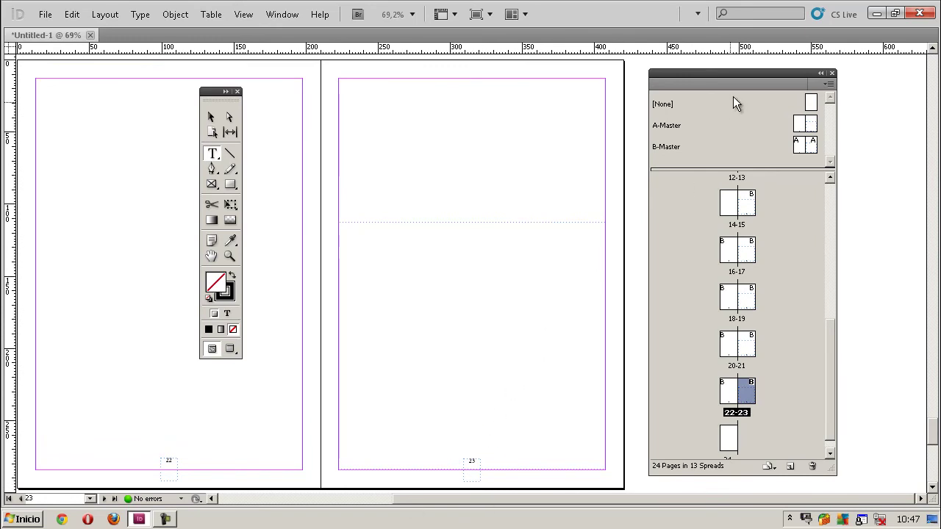
pyautogui.doubleClick(811, 145)
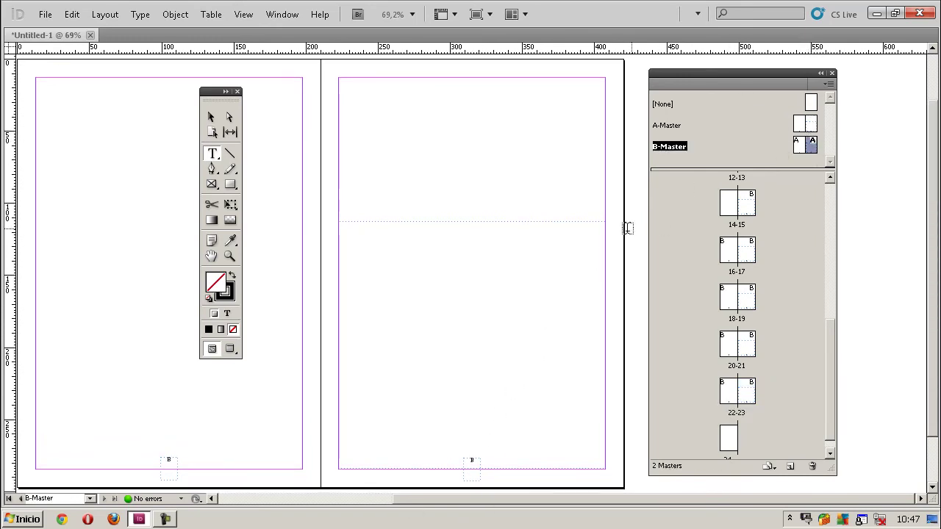
pyautogui.click(211, 118)
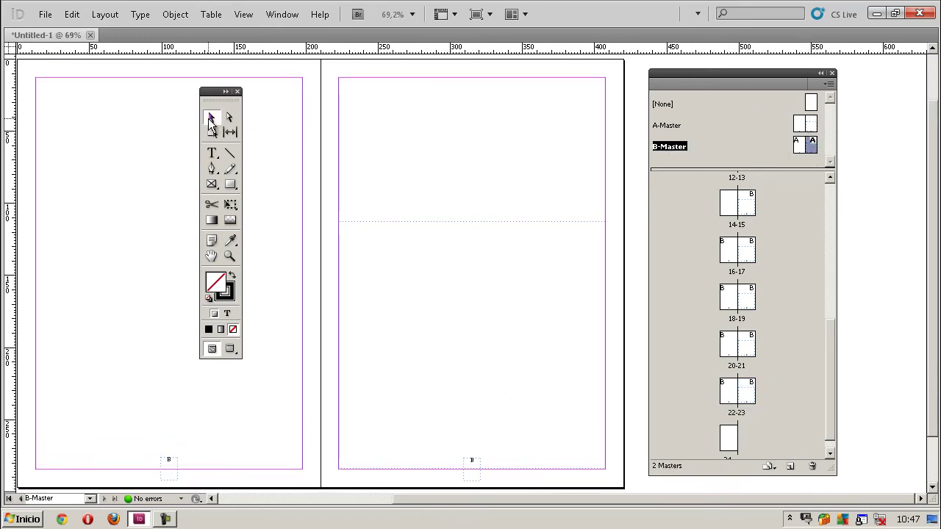
pyautogui.click(465, 251)
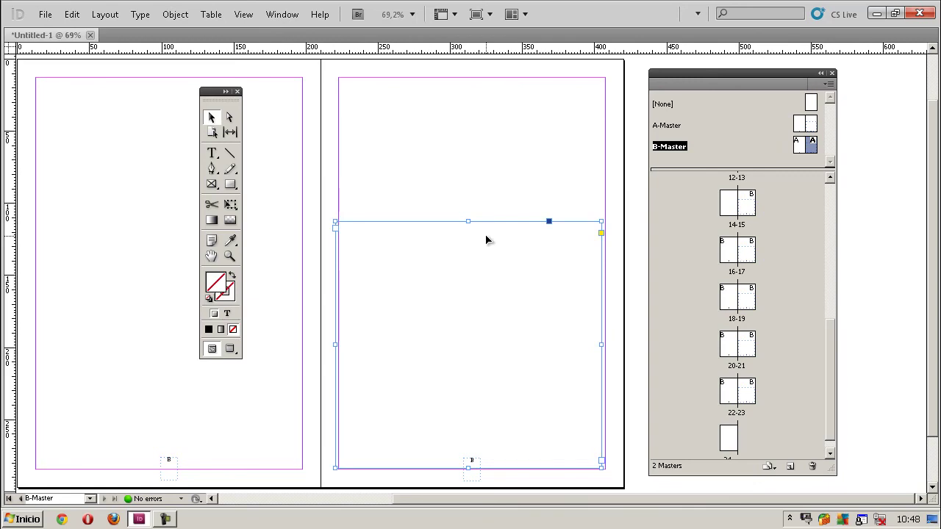
pyautogui.click(71, 15)
pyautogui.click(82, 62)
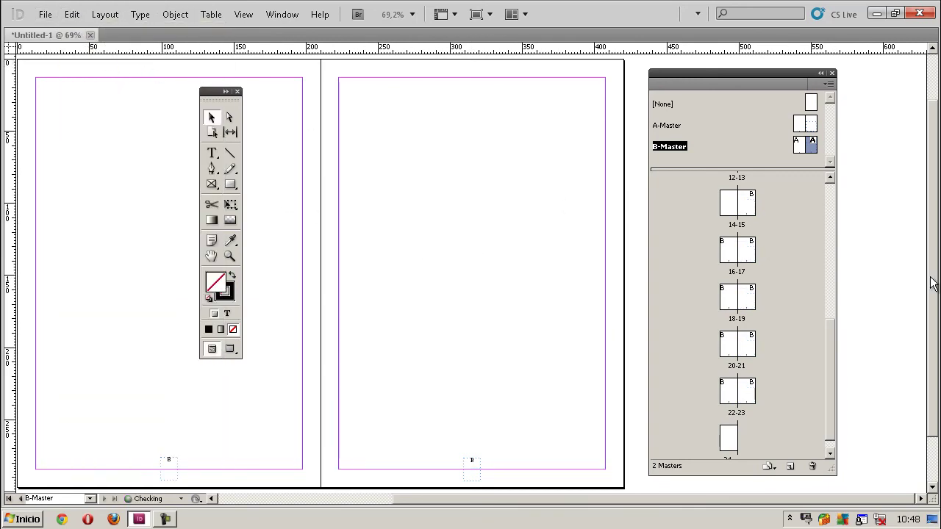
pyautogui.click(748, 359)
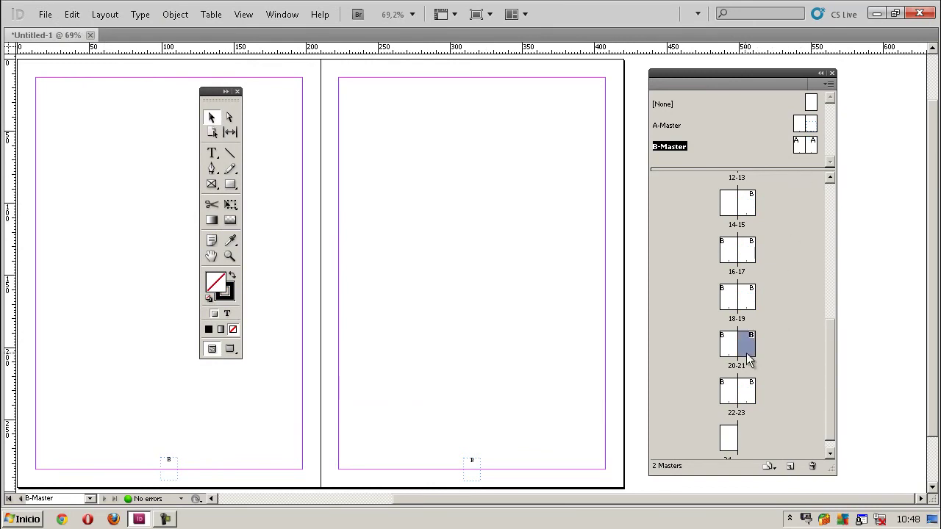
pyautogui.moveTo(831, 323); pyautogui.dragTo(839, 187)
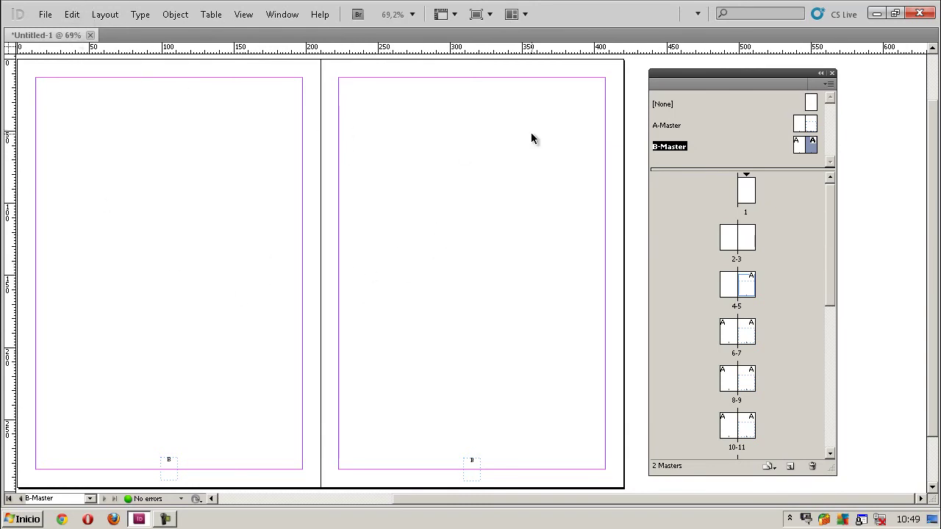
# - Try raising all linked margins to 18 mm in Margins and Columns
pyautogui.click(107, 16)
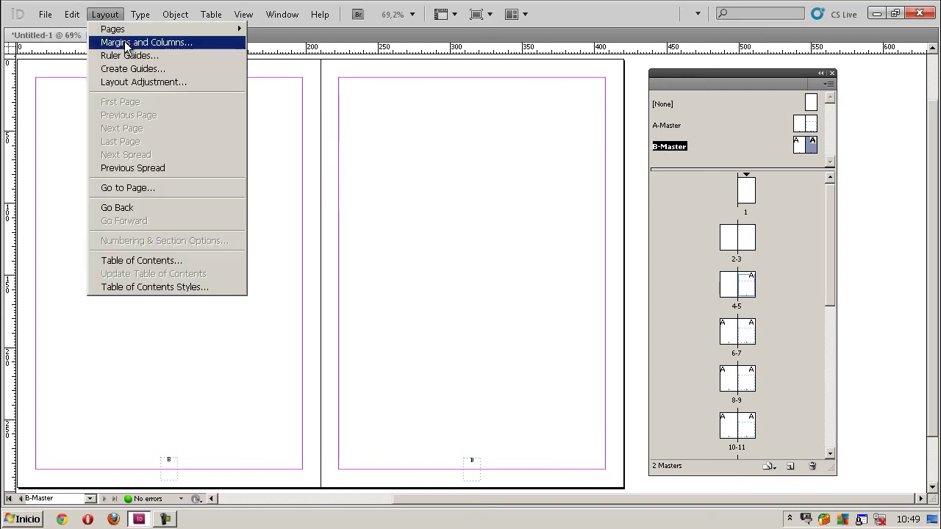
pyautogui.click(126, 43)
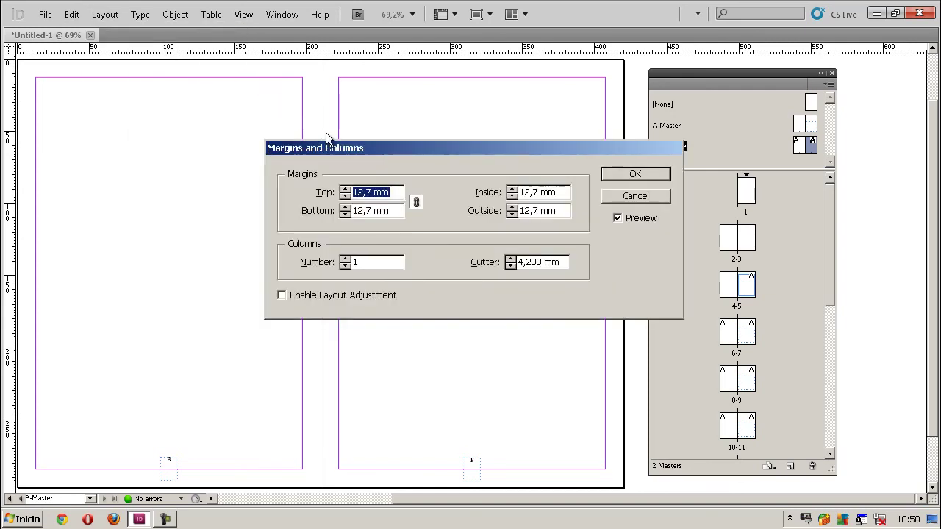
pyautogui.moveTo(382, 145); pyautogui.dragTo(566, 237)
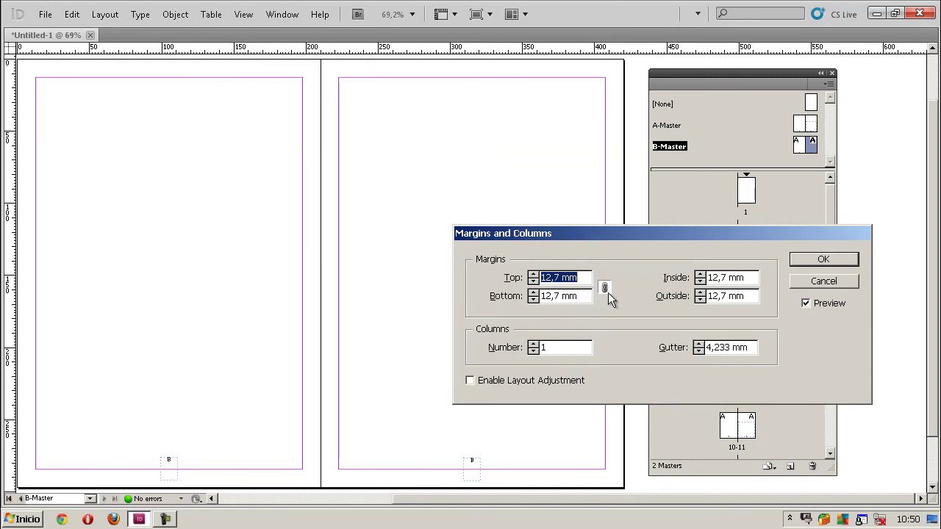
pyautogui.click(533, 274)
pyautogui.click(533, 275)
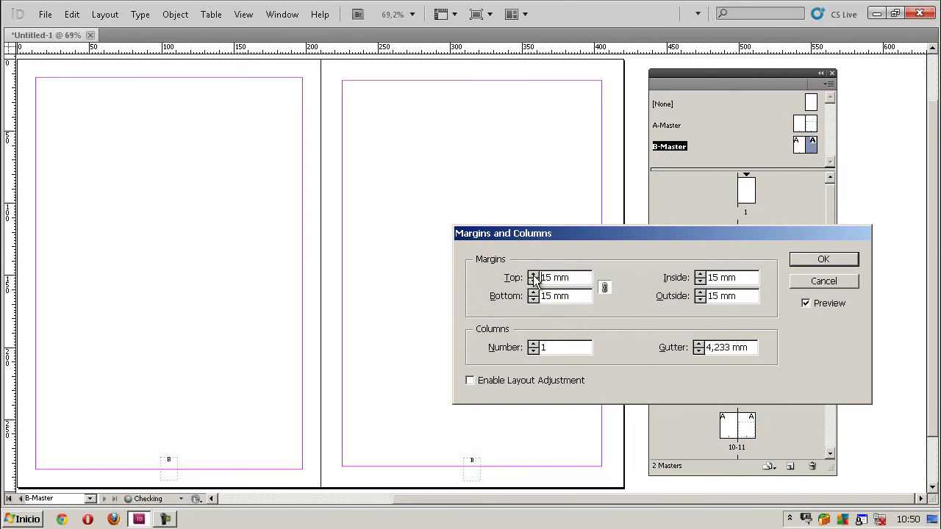
pyautogui.click(533, 274)
pyautogui.click(533, 274)
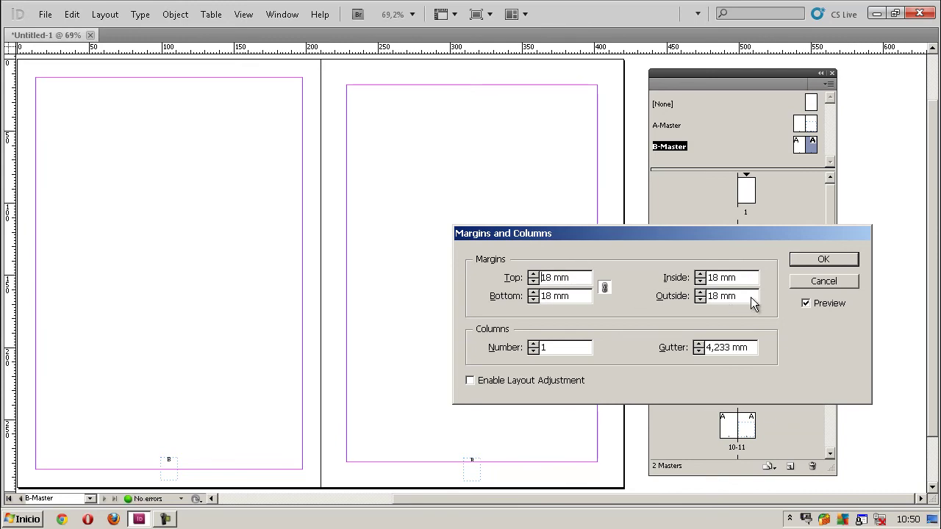
# - Step the margins back to 13 mm, cancel, and select both B-Master pages
pyautogui.click(532, 281)
pyautogui.click(533, 282)
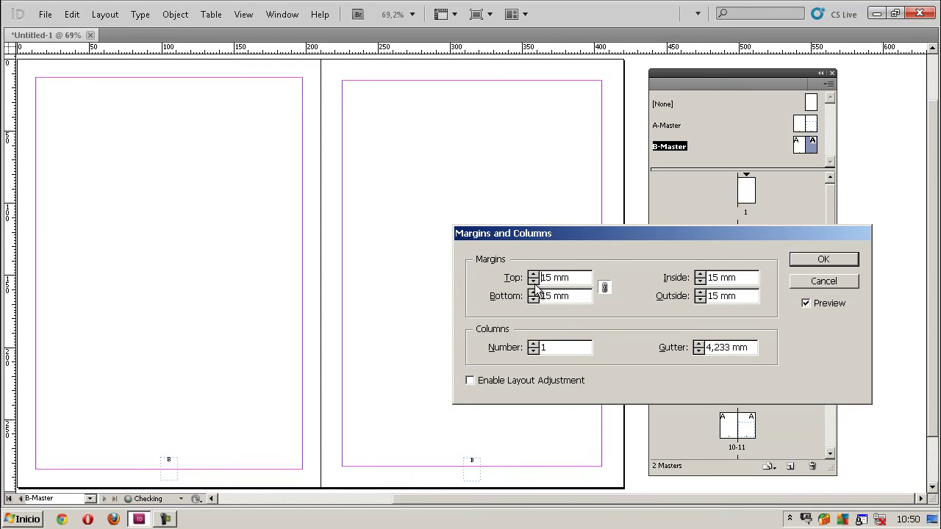
pyautogui.click(533, 281)
pyautogui.click(533, 275)
pyautogui.click(532, 275)
pyautogui.click(533, 274)
pyautogui.click(533, 274)
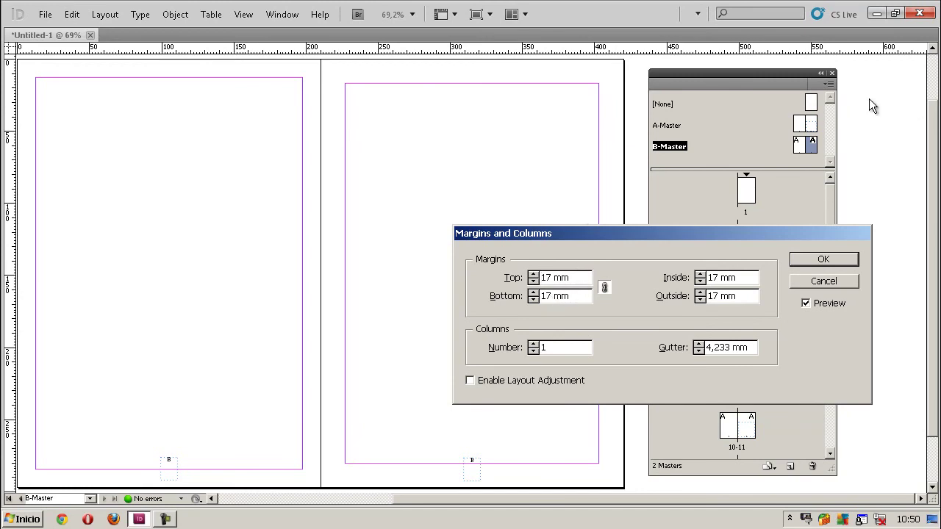
pyautogui.click(532, 281)
pyautogui.click(532, 281)
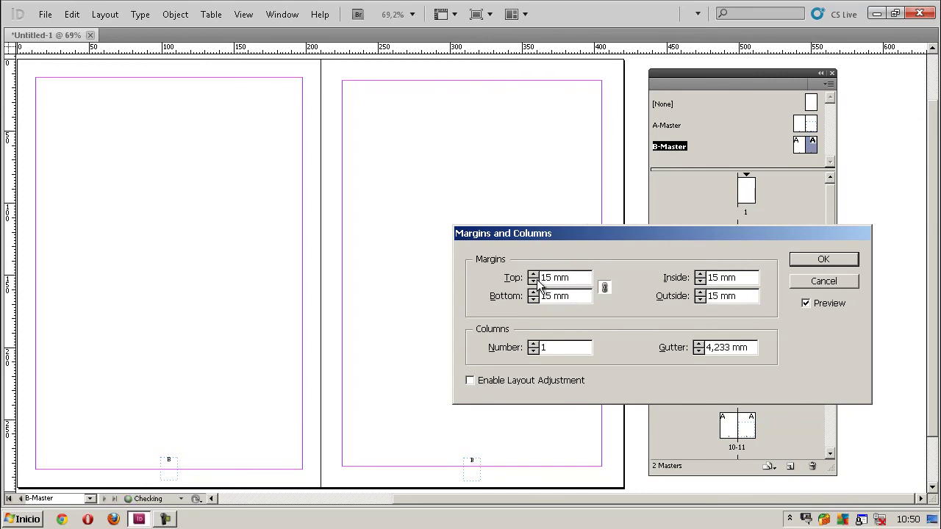
pyautogui.click(534, 283)
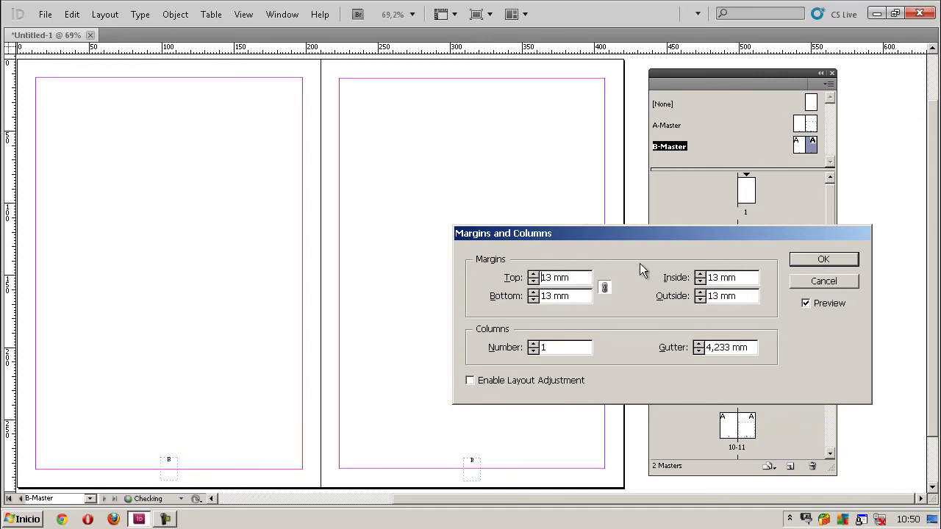
pyautogui.click(823, 281)
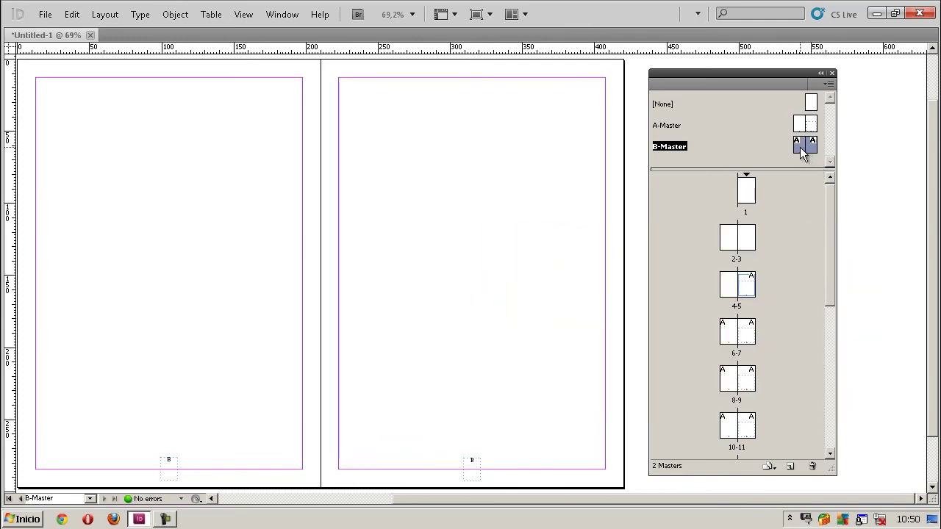
pyautogui.click(801, 147)
# - Unlink the margins and set inside to 13 mm, outside to 29 mm
pyautogui.click(105, 15)
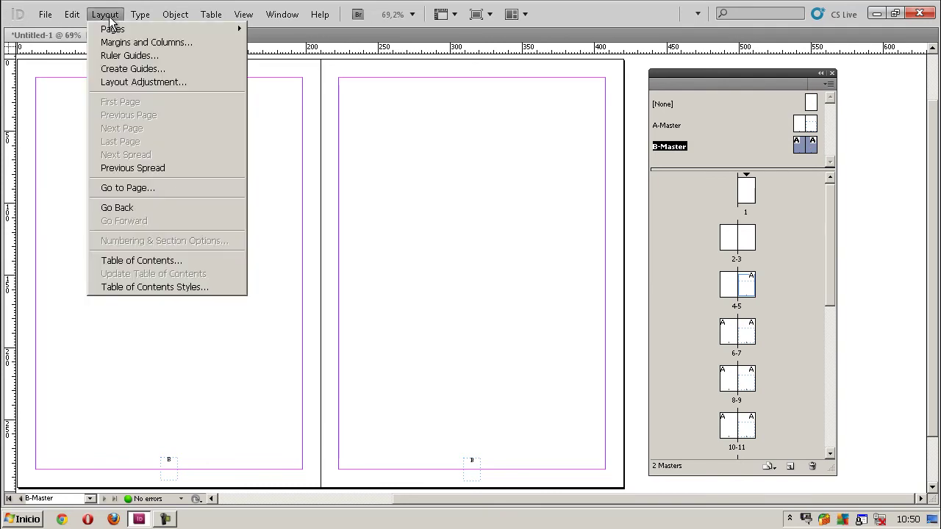
pyautogui.click(154, 44)
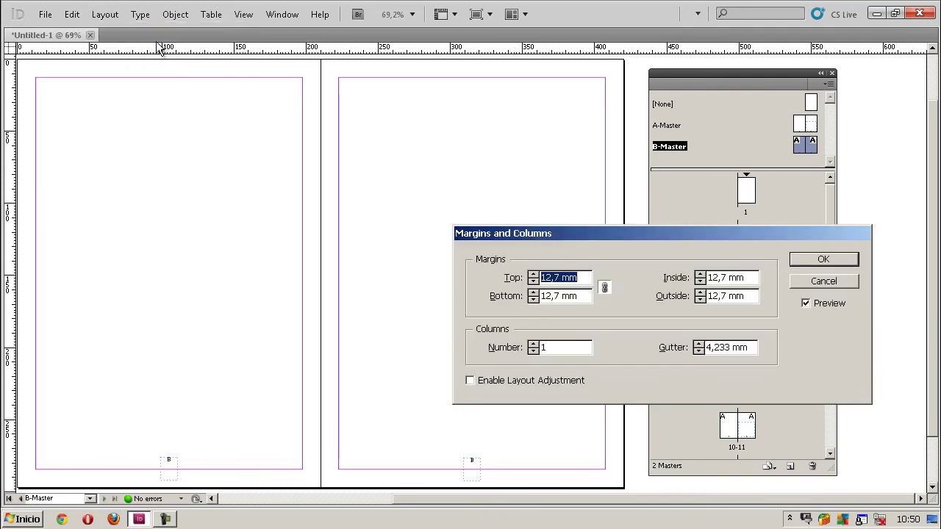
pyautogui.click(605, 287)
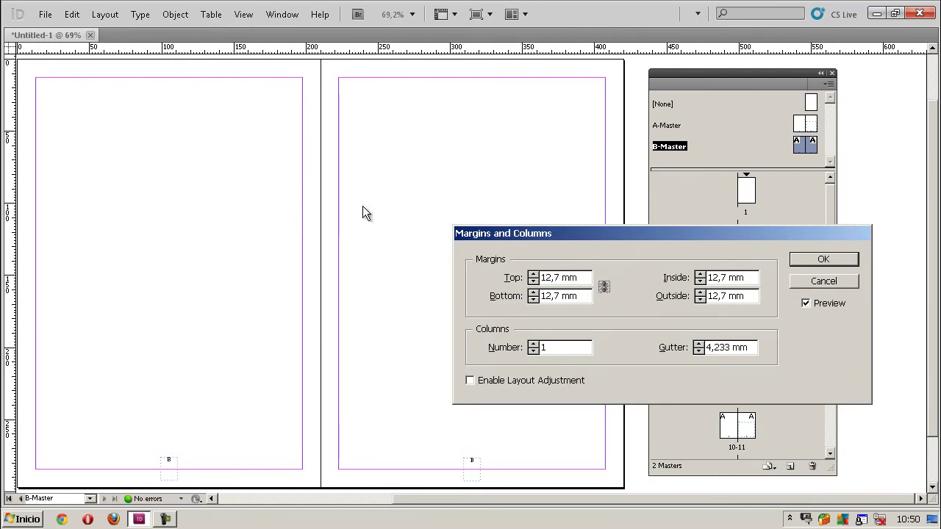
pyautogui.click(700, 274)
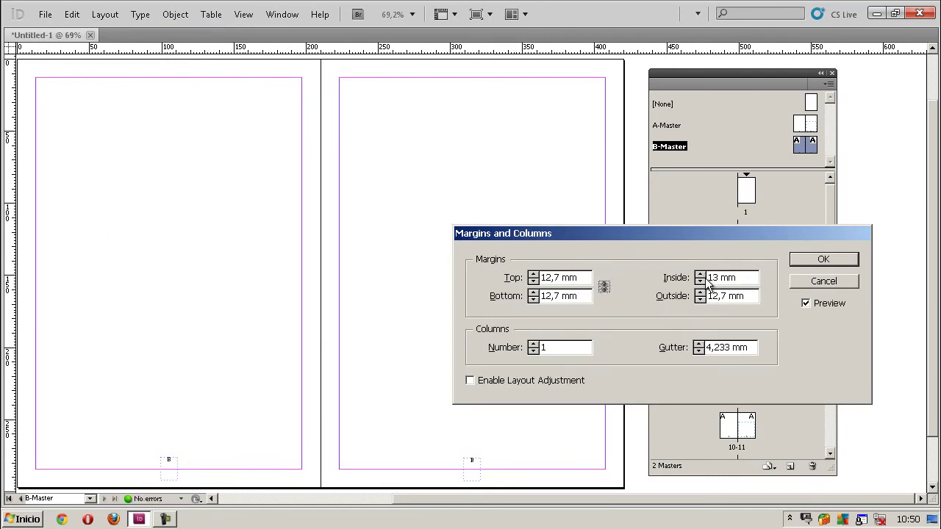
pyautogui.click(700, 292)
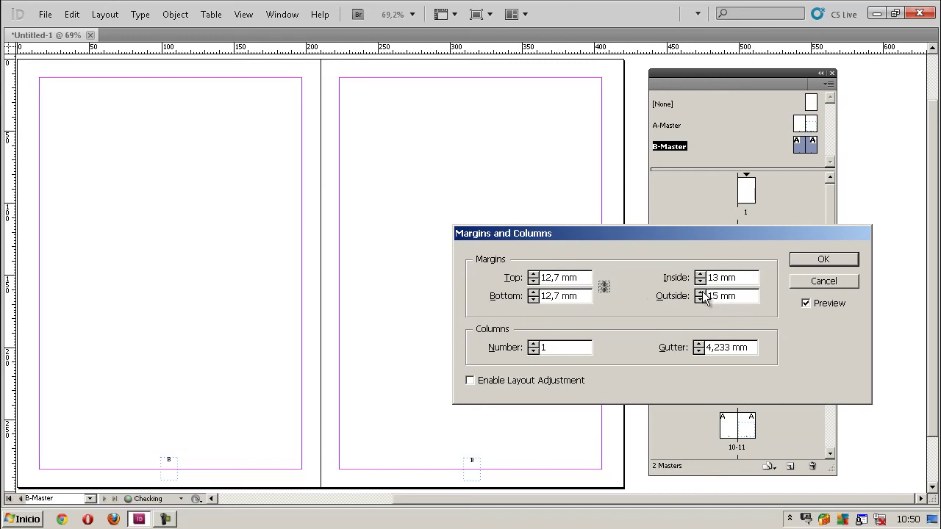
pyautogui.click(700, 295)
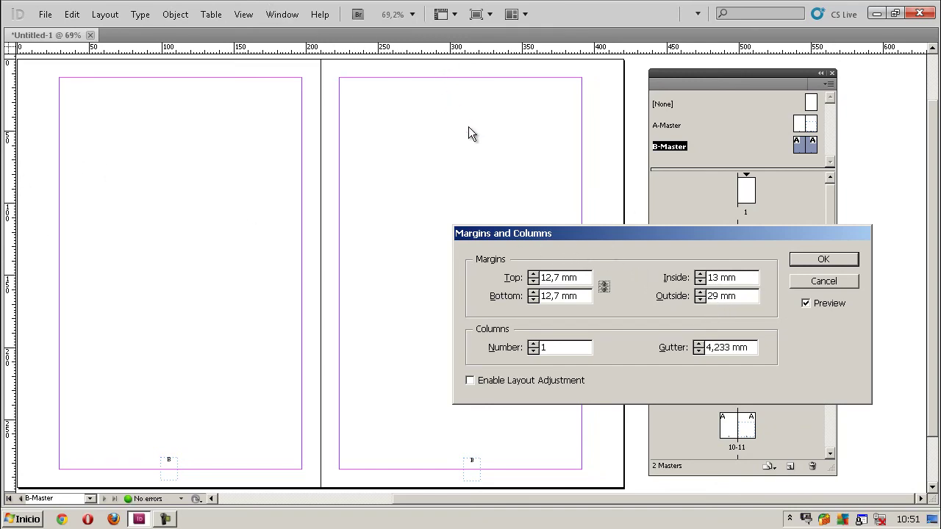
# - Raise the top margin to 38 mm
pyautogui.click(532, 274)
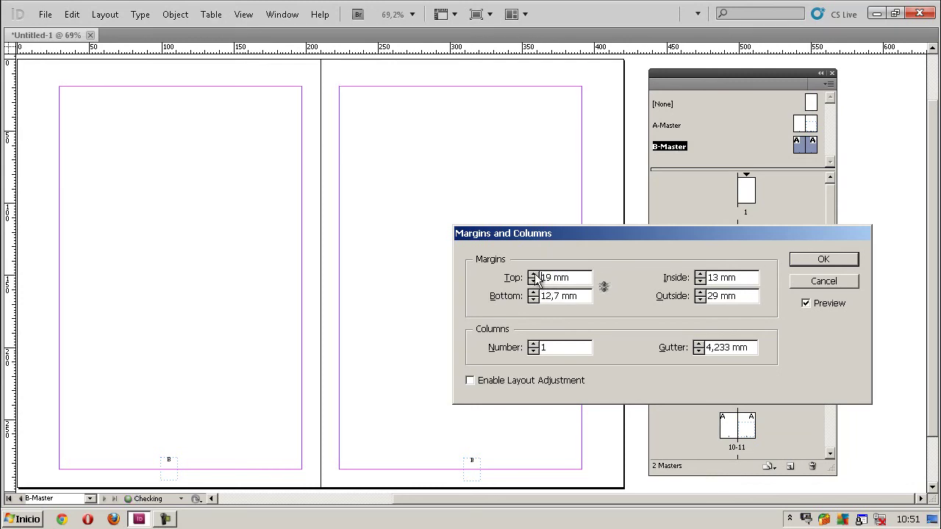
pyautogui.click(533, 274)
pyautogui.click(533, 274)
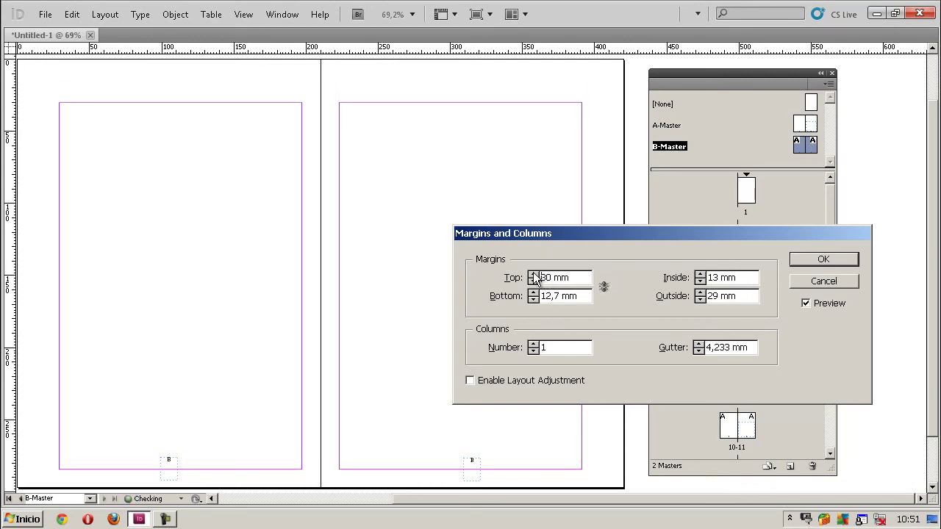
pyautogui.press('Up')
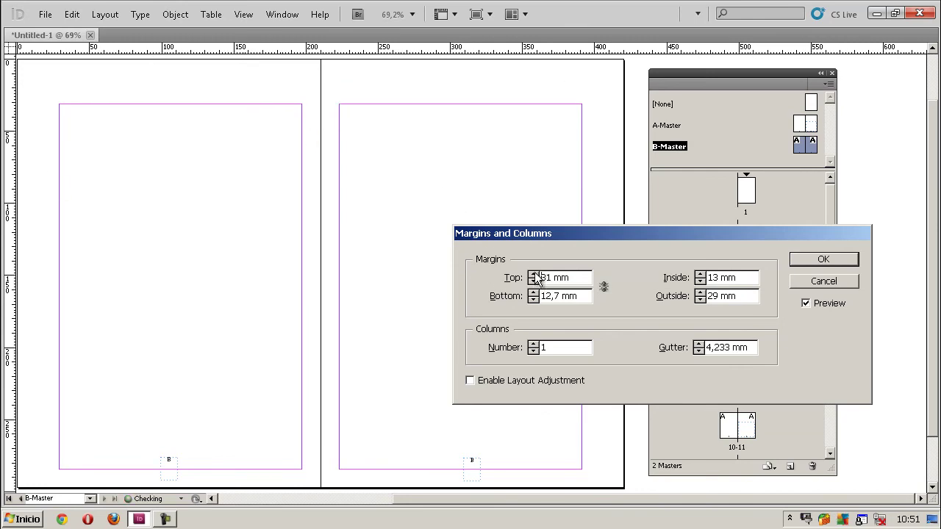
pyautogui.press('Up')
pyautogui.press('Up')
pyautogui.press('Up')
pyautogui.press('Up')
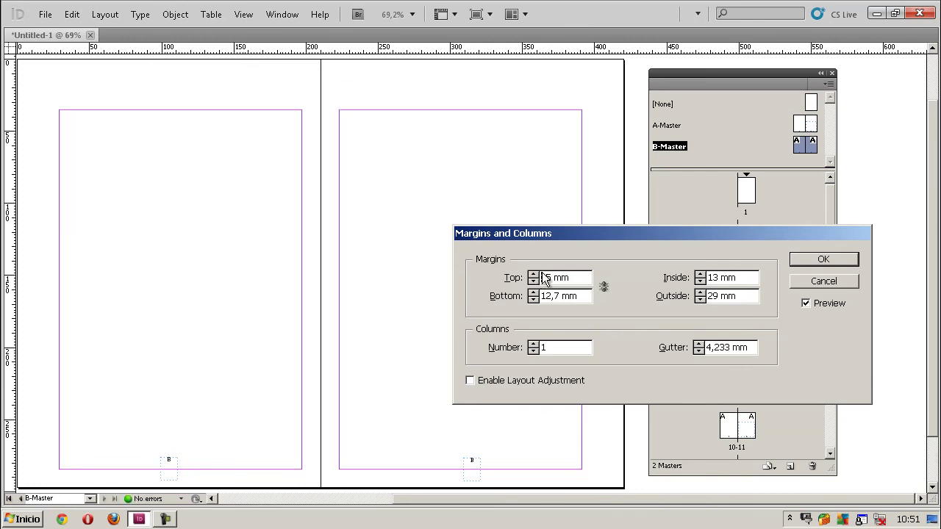
pyautogui.press('Up')
pyautogui.press('Up')
pyautogui.press('Up')
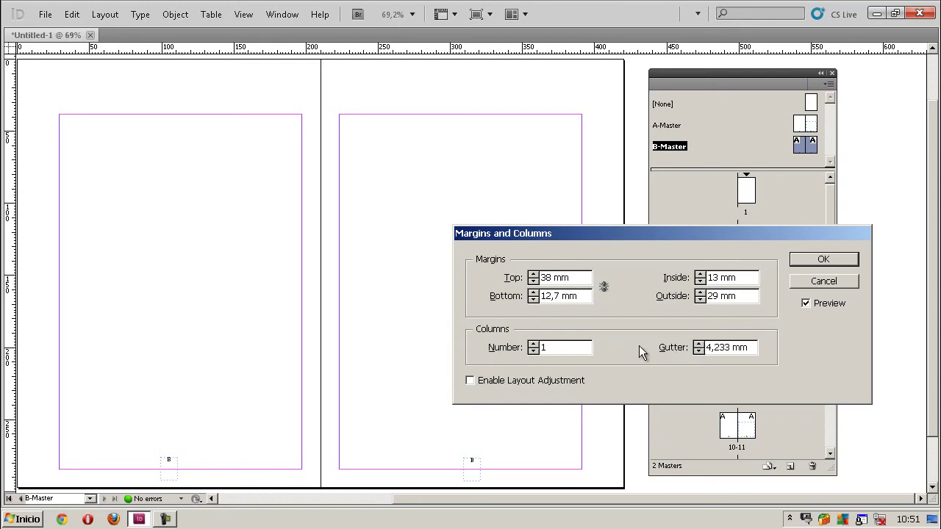
# - Try three columns, then return to a single column
pyautogui.click(533, 344)
pyautogui.click(534, 344)
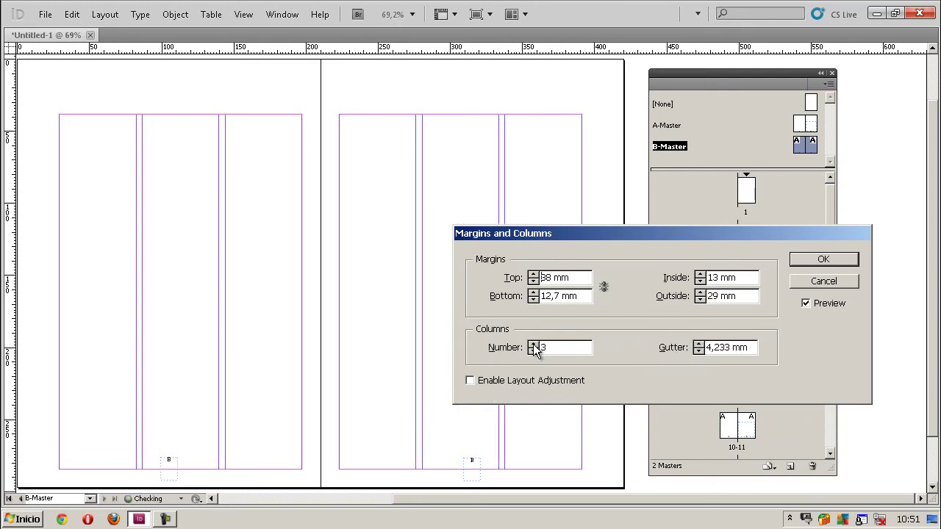
pyautogui.click(533, 351)
pyautogui.click(533, 351)
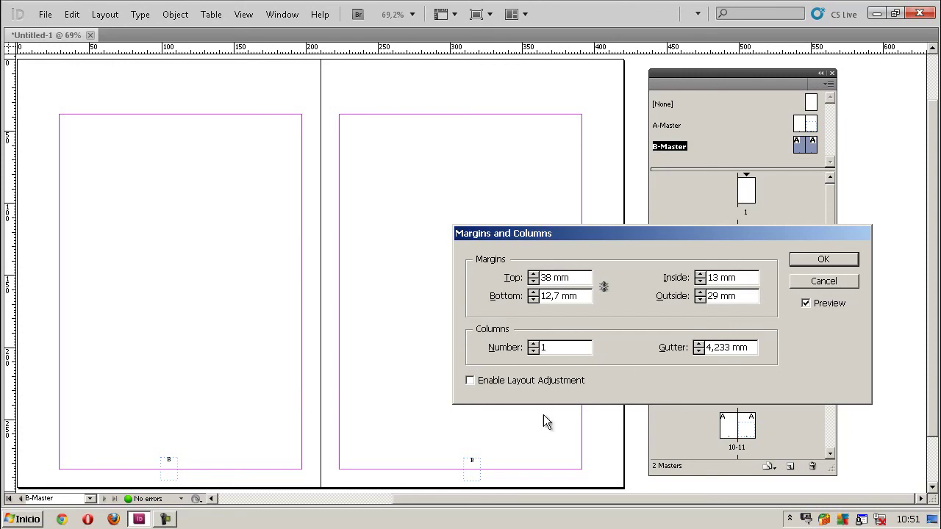
# - Confirm the new B-Master margins, inspect spread 16-17, then move to page 13
pyautogui.click(810, 260)
pyautogui.scroll(-5, 812, 269)
pyautogui.doubleClick(728, 342)
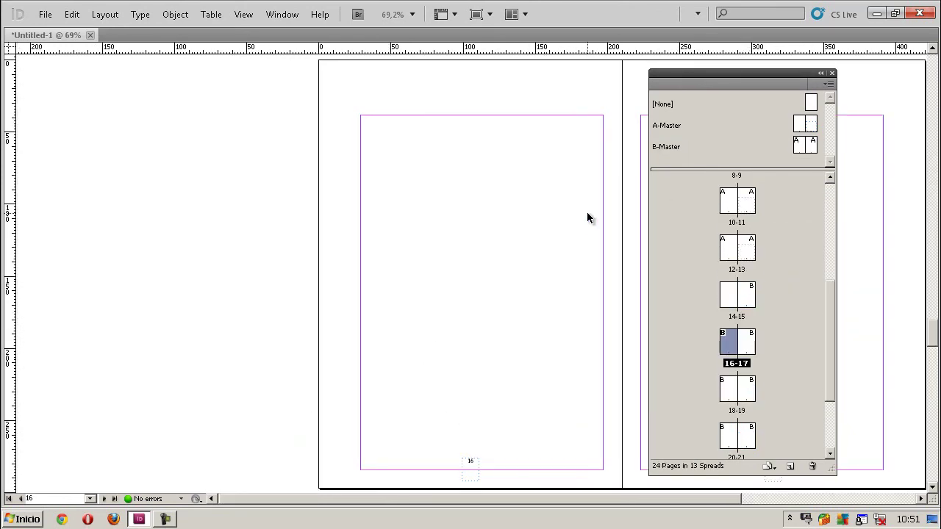
pyautogui.moveTo(586, 217)
pyautogui.mouseDown()
pyautogui.moveTo(361, 229)
pyautogui.moveTo(304, 213)
pyautogui.mouseUp()
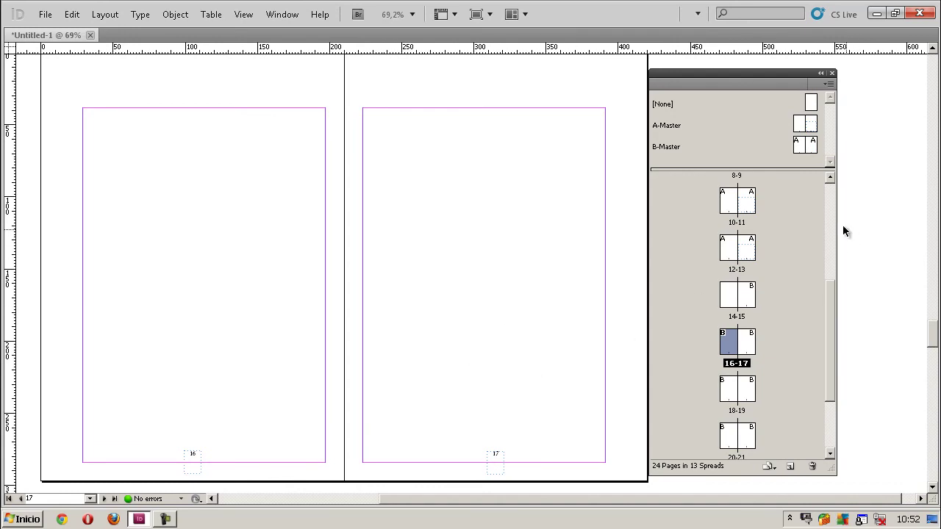
pyautogui.doubleClick(745, 247)
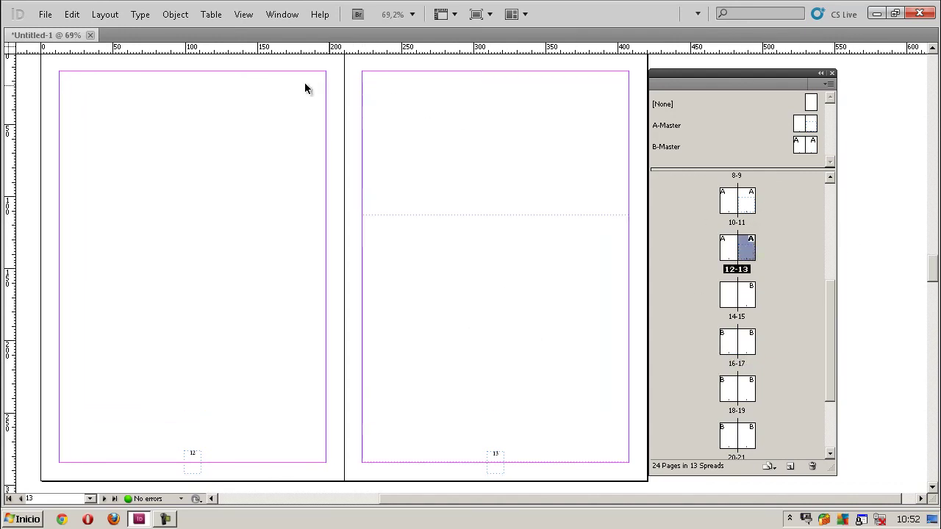